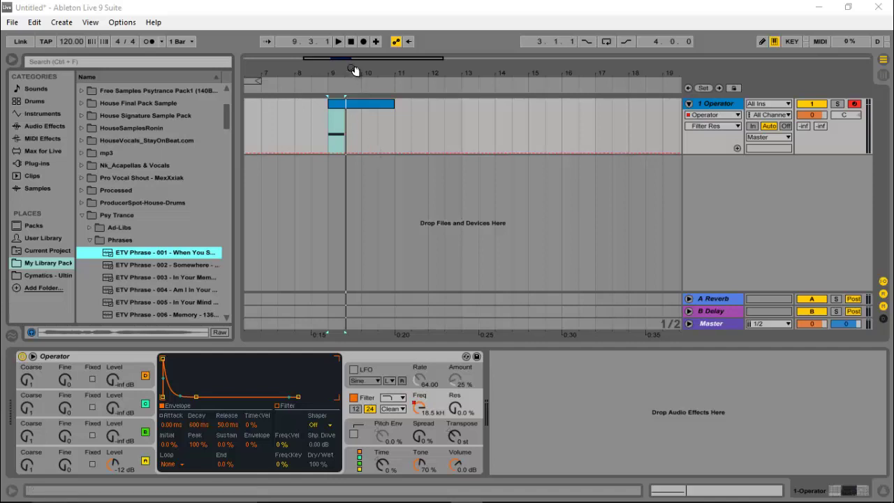
Play the Operator clip and add a Reverb audio effect after the Operator instrument.
key(space)
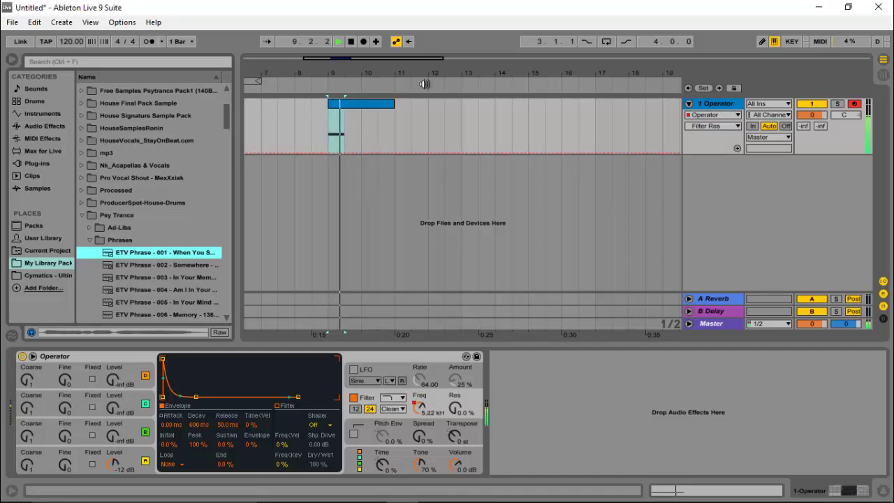
key(space)
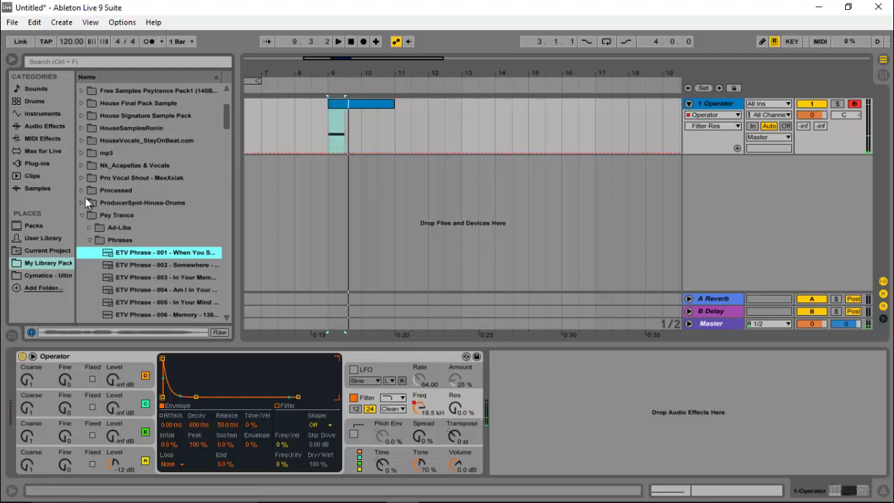
click(38, 127)
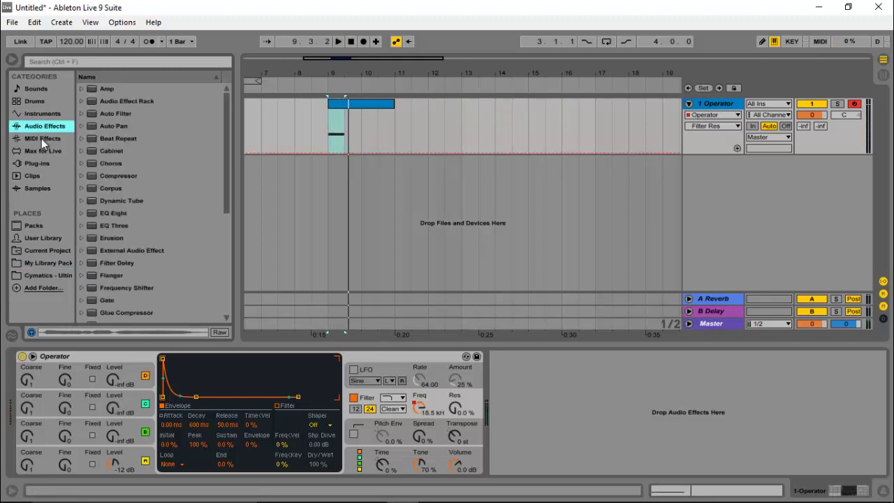
scroll(116, 172, down, 6)
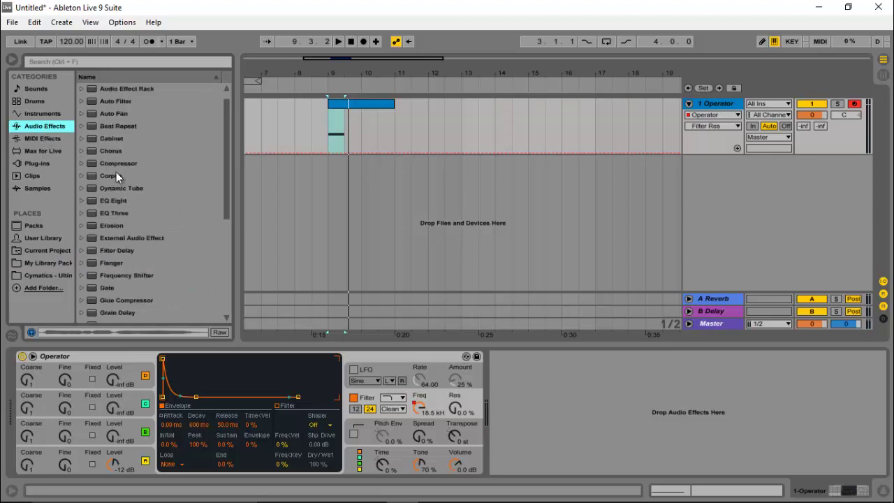
click(115, 229)
drag(114, 227, 506, 398)
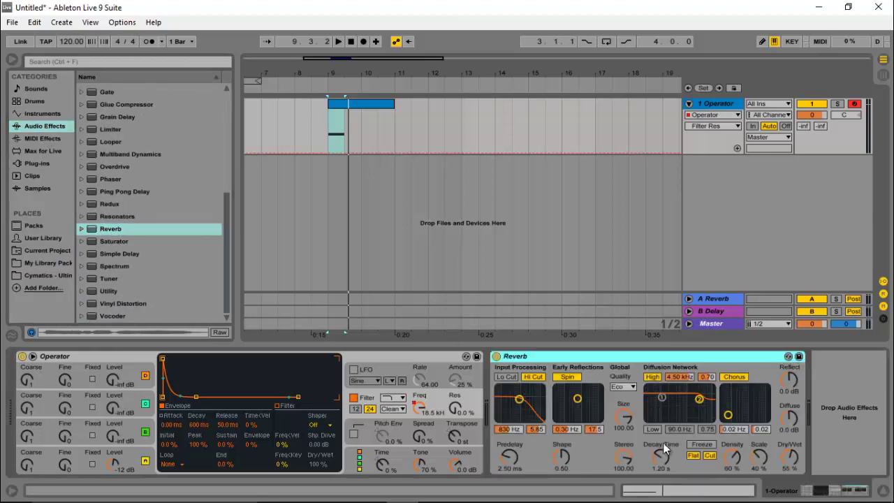
Set the Reverb's Decay Time to 9.38 s and Dry/Wet to 100 %, and play the clip.
drag(663, 456, 662, 419)
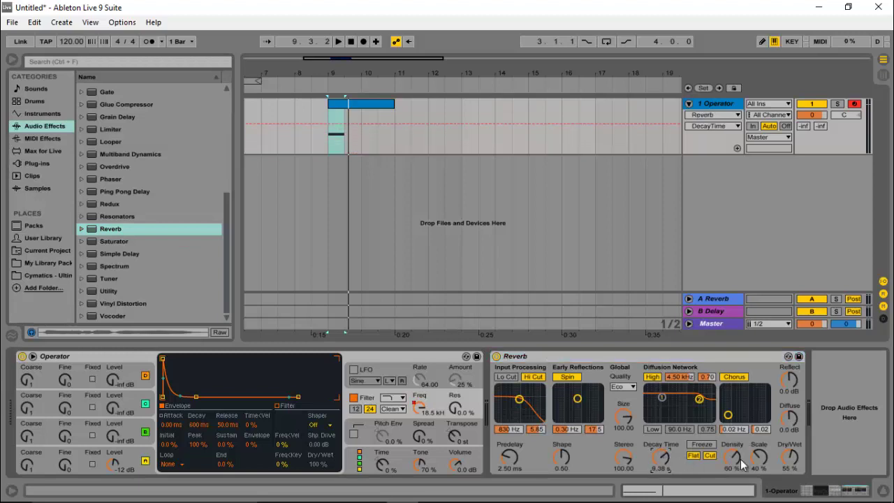
click(790, 458)
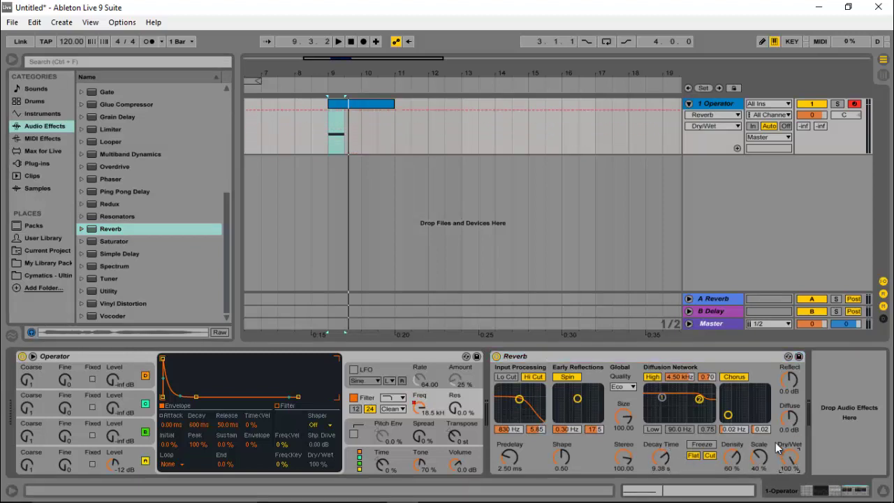
key(space)
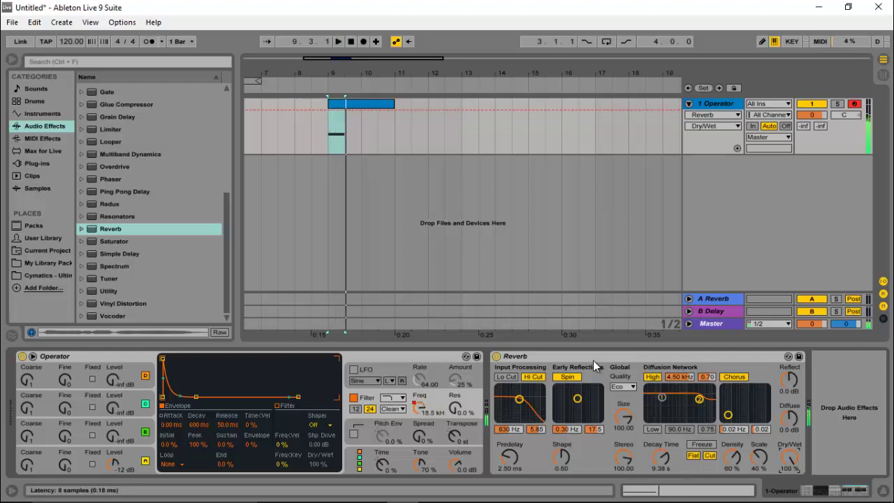
Group the Reverb into an Audio Effect Rack and show the rack's chain list.
click(594, 361)
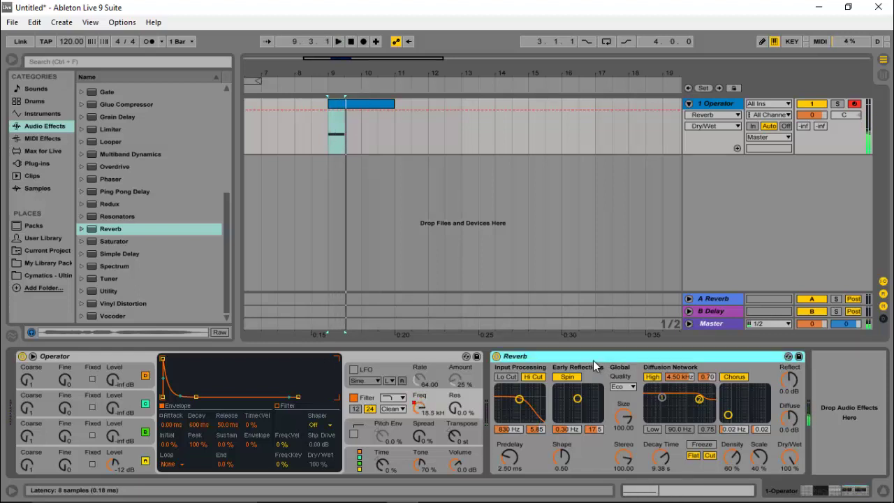
right_click(593, 360)
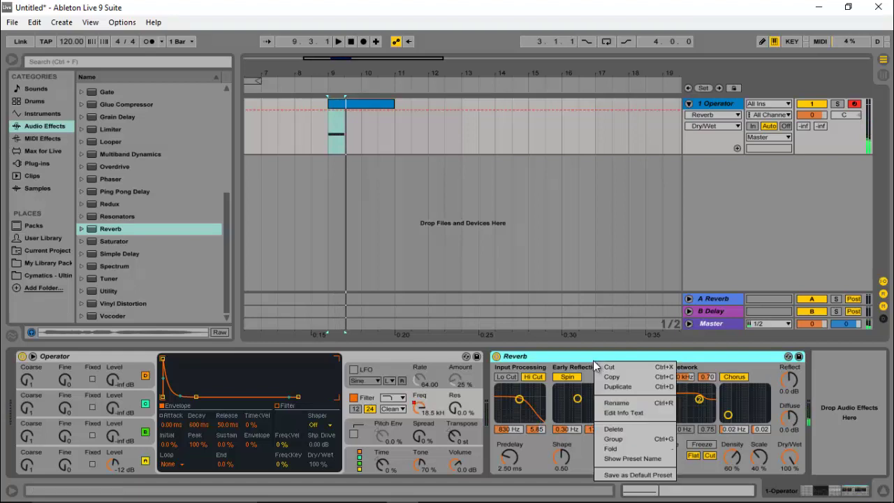
click(609, 440)
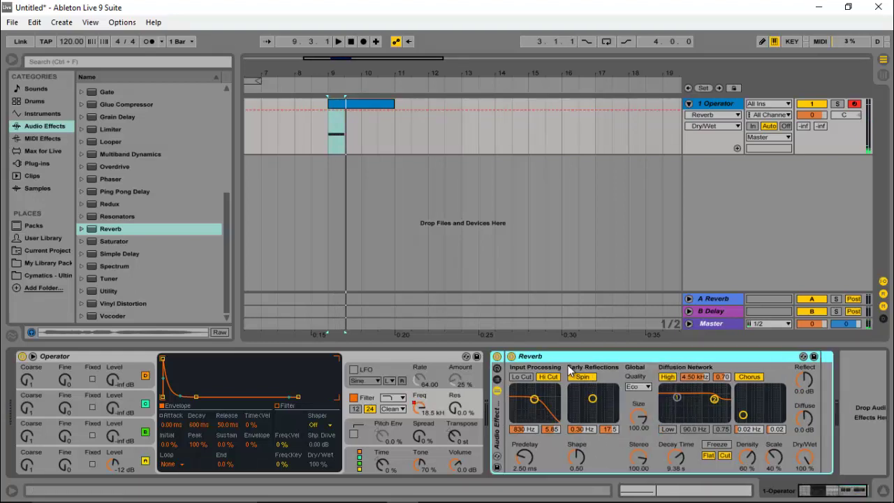
click(498, 389)
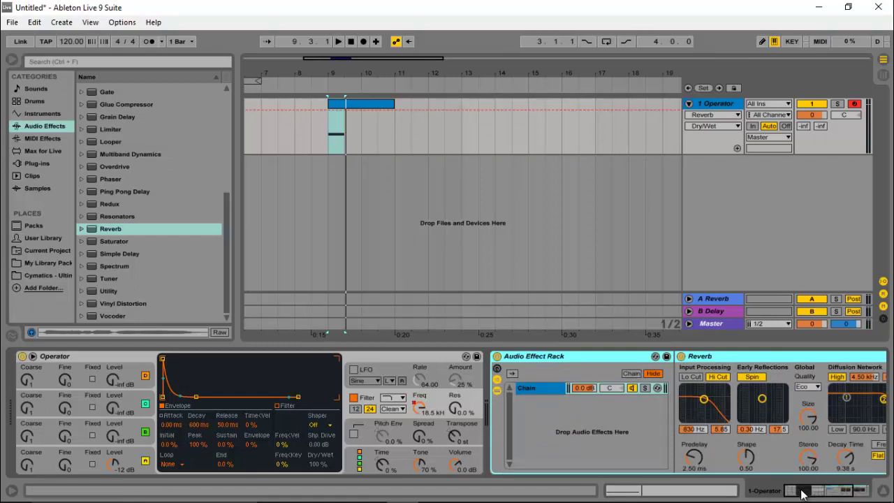
drag(802, 492, 823, 495)
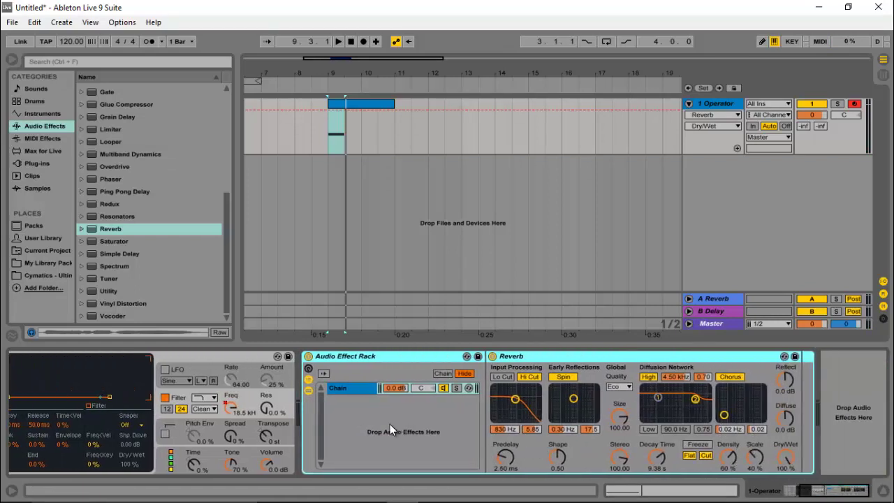
Create a second, empty chain in the Audio Effect Rack and select the chain holding the Reverb.
key(Delete)
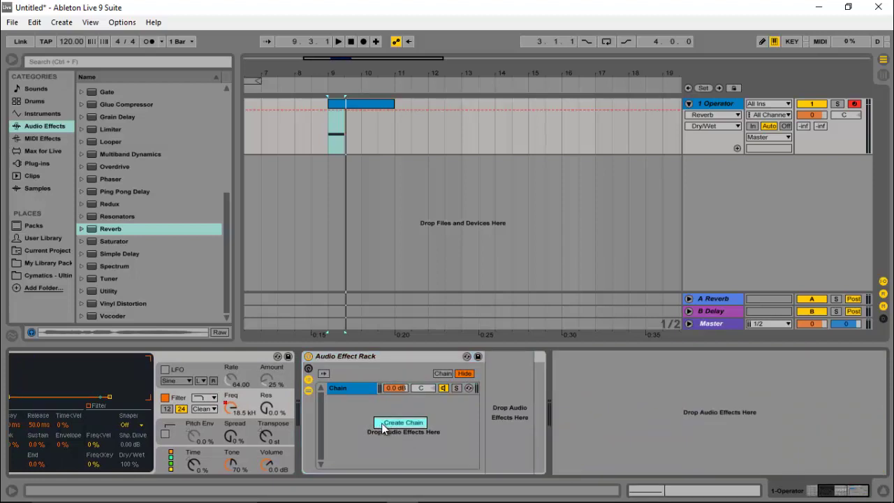
key(ctrl+d)
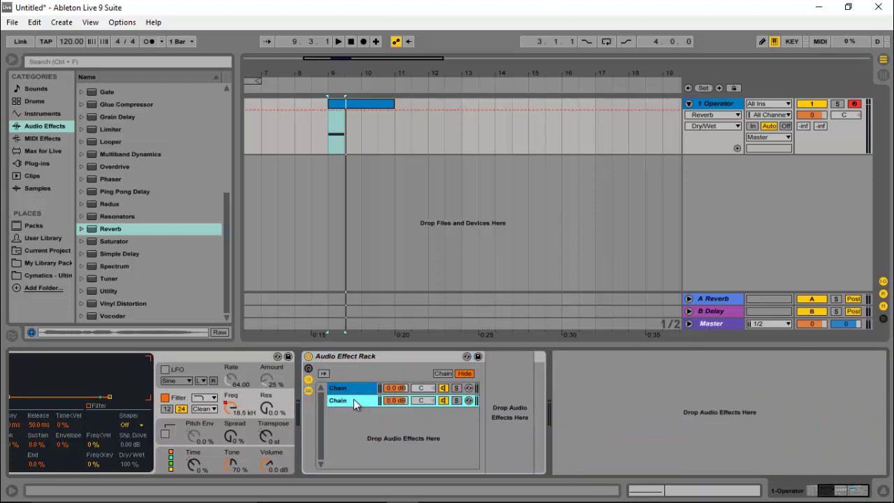
click(355, 389)
click(356, 399)
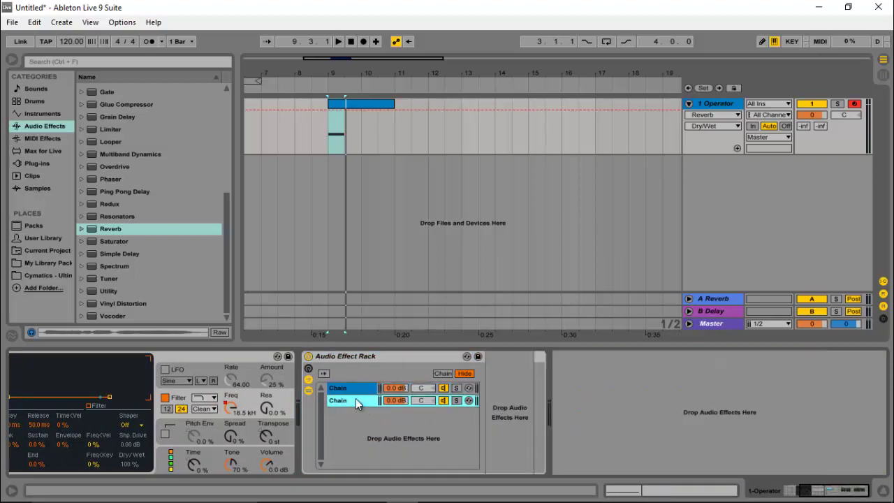
click(357, 391)
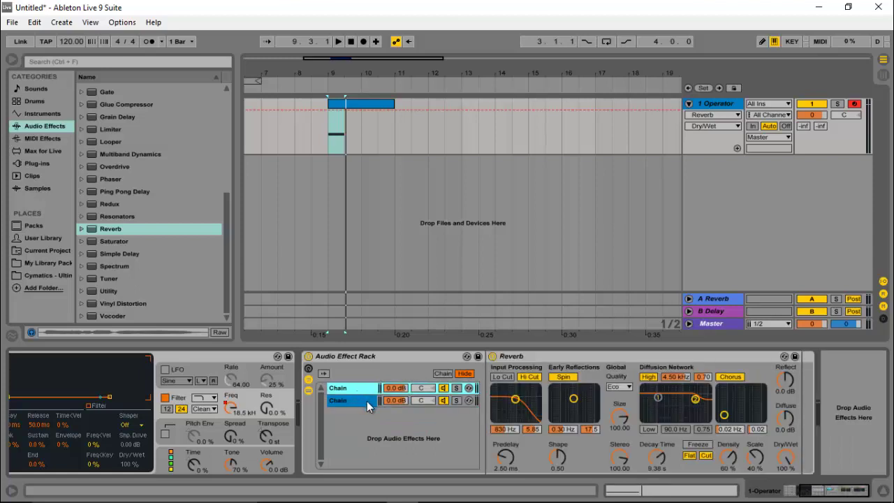
Set the Reverb chain's volume to -0.2 dB and keep that chain selected.
drag(397, 389, 402, 393)
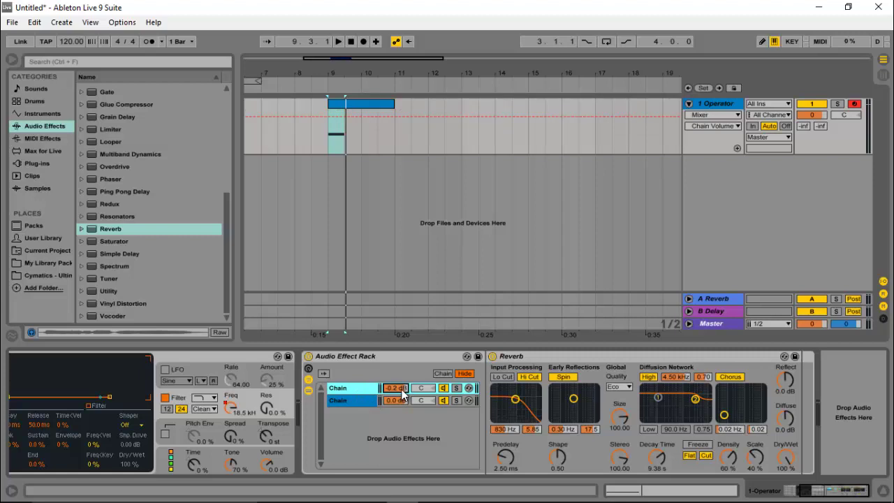
click(353, 398)
click(354, 393)
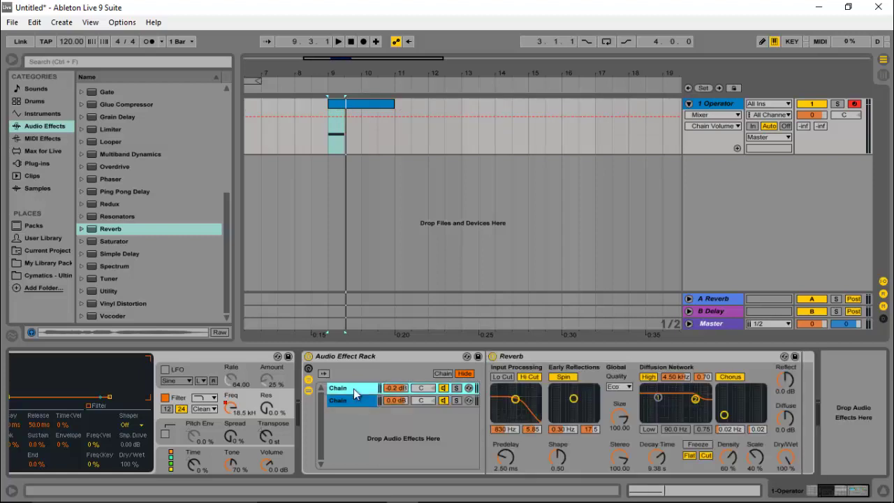
Play the clip with both chains, compare by switching the empty chain off and on again, and reselect the Reverb chain.
key(space)
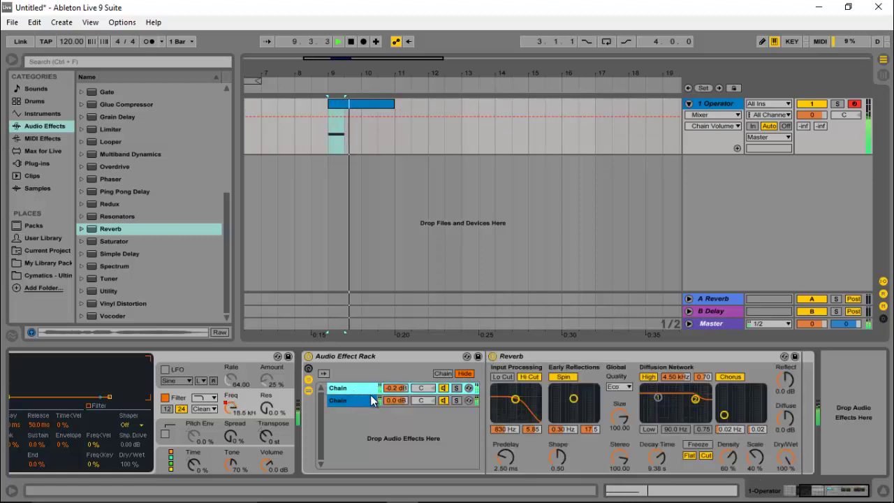
click(443, 400)
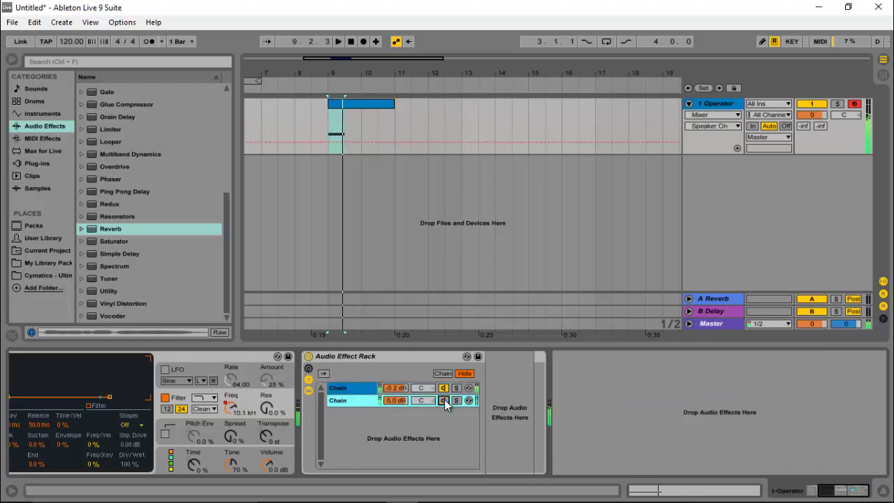
click(443, 400)
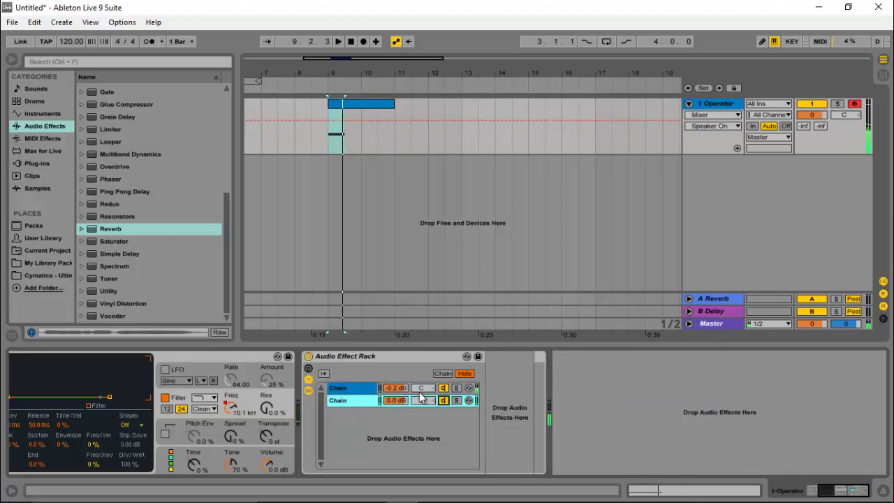
click(356, 391)
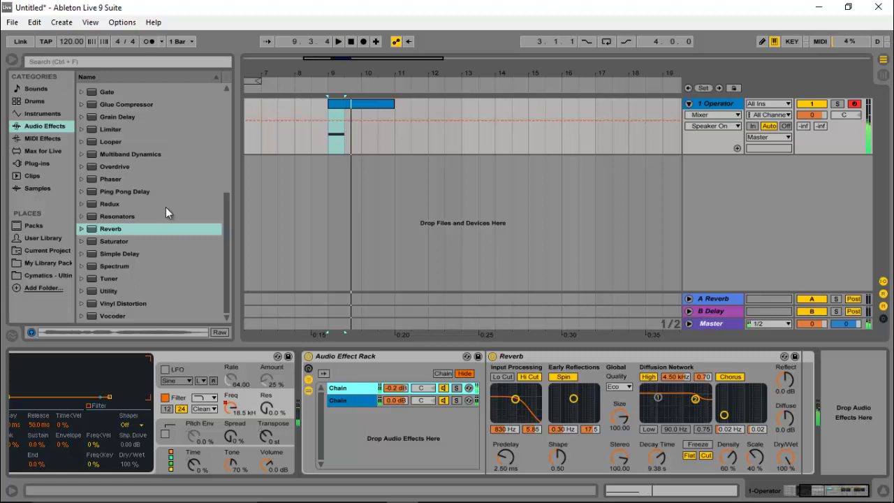
Add an Auto Pan effect after the Reverb in the rack's first chain.
scroll(164, 199, up, 5)
scroll(164, 205, up, 1)
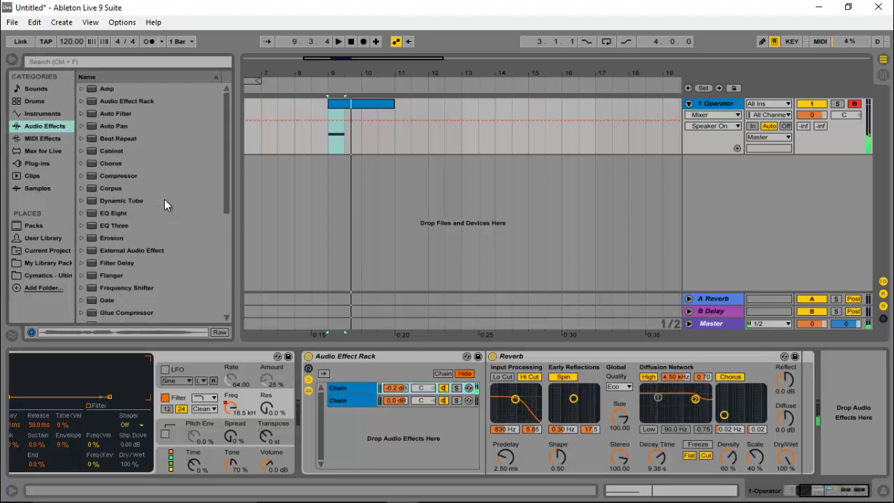
click(113, 128)
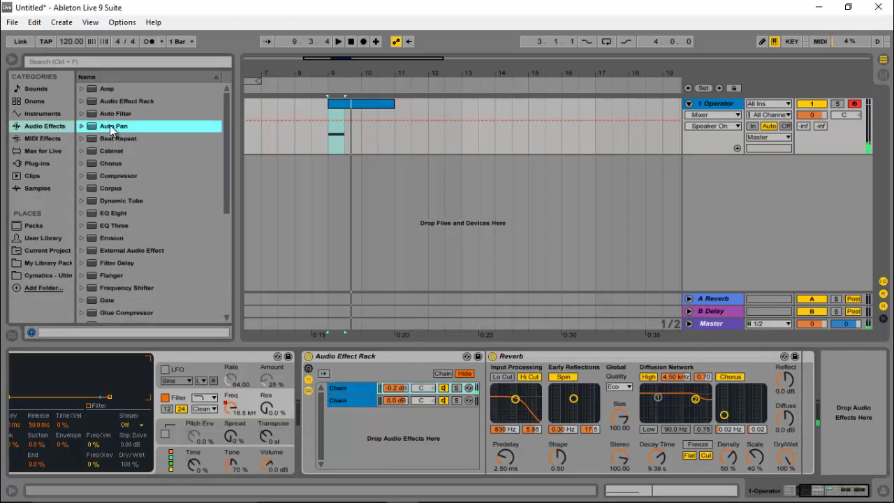
drag(110, 130, 802, 396)
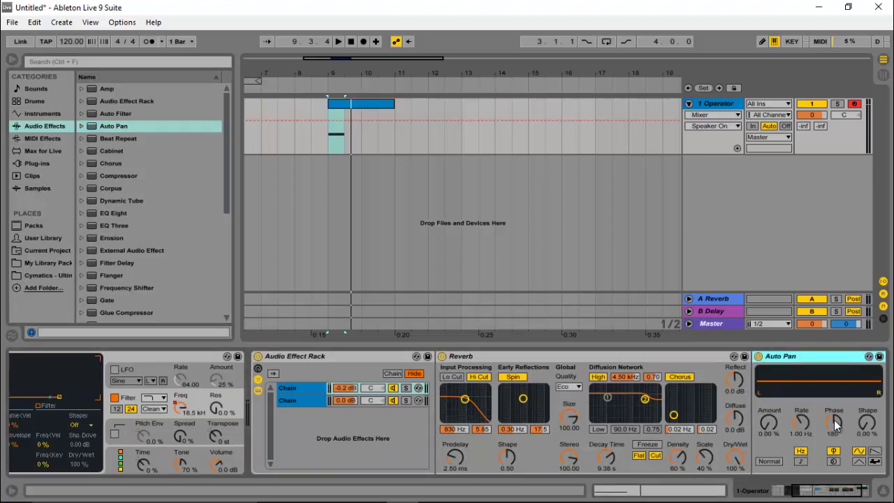
Set the Auto Pan's Phase to 0°, Amount to 100 % and Rate to 3.03 Hz while playing the clip.
drag(836, 420, 838, 430)
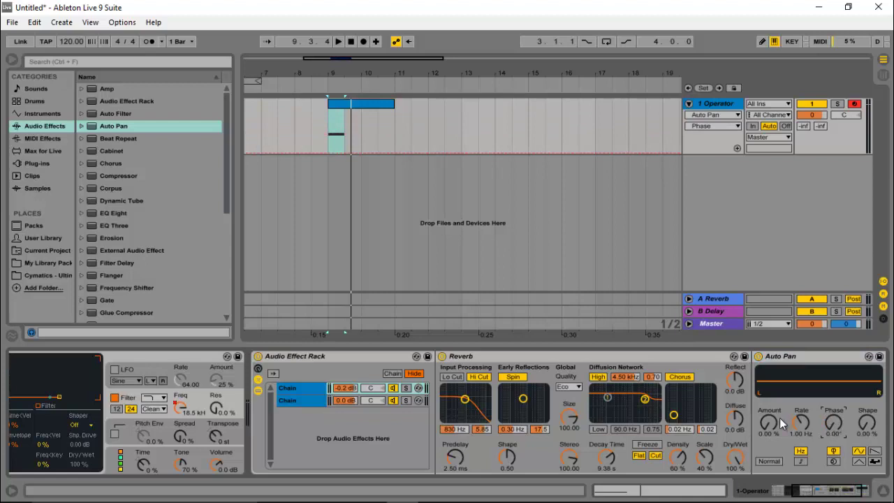
mouse_move(778, 418)
mouse_down()
mouse_move(778, 399)
mouse_move(770, 422)
mouse_up()
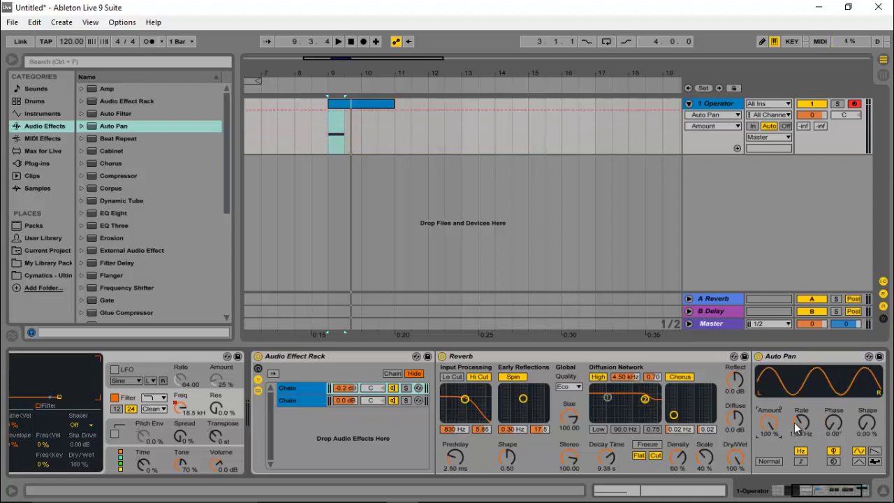
click(797, 422)
key(space)
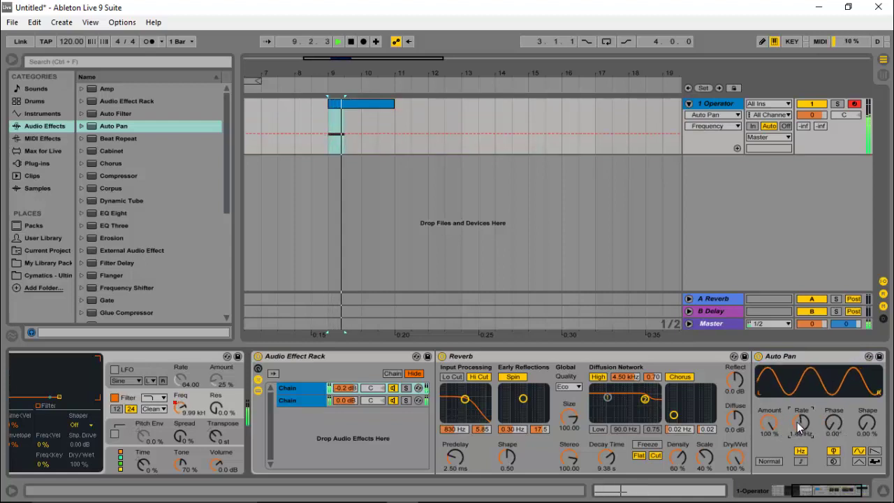
drag(797, 422, 802, 424)
key(space)
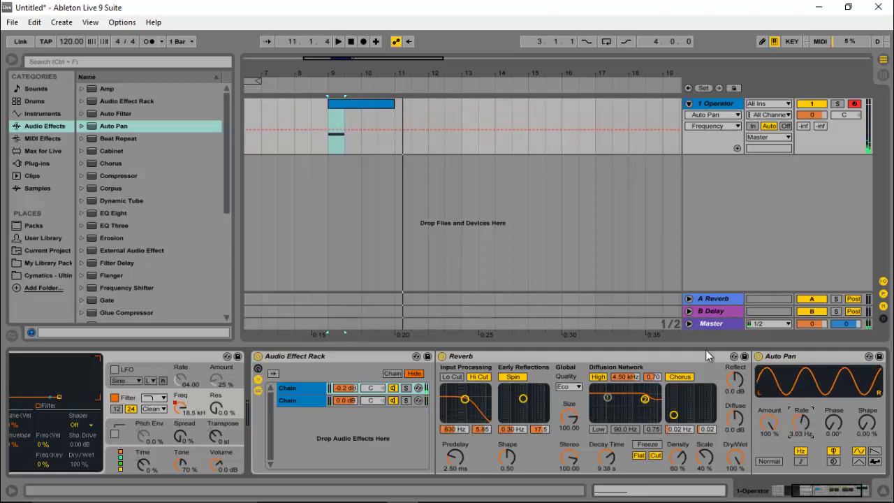
Automate the Auto Pan's rate over the clip, rising to about 18.4 Hz near its end, and play it.
click(329, 129)
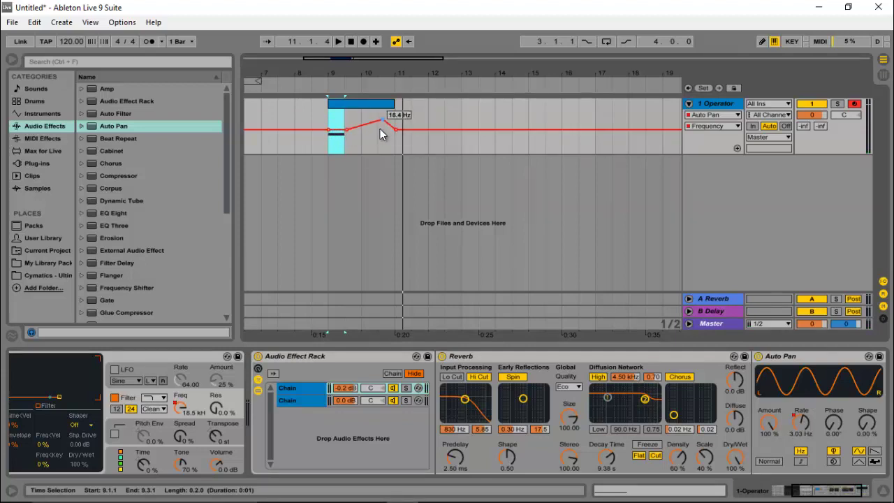
key(space)
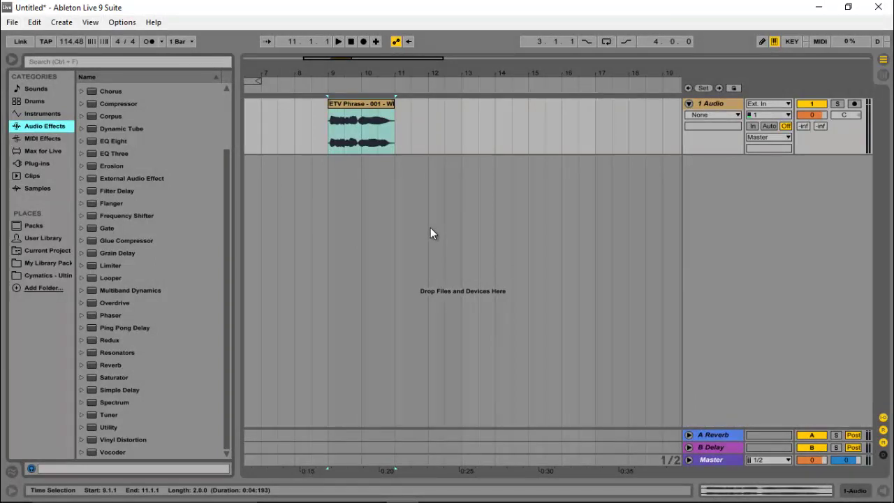
Play the ETV Phrase vocal clip on the audio track from bar 9.
click(330, 151)
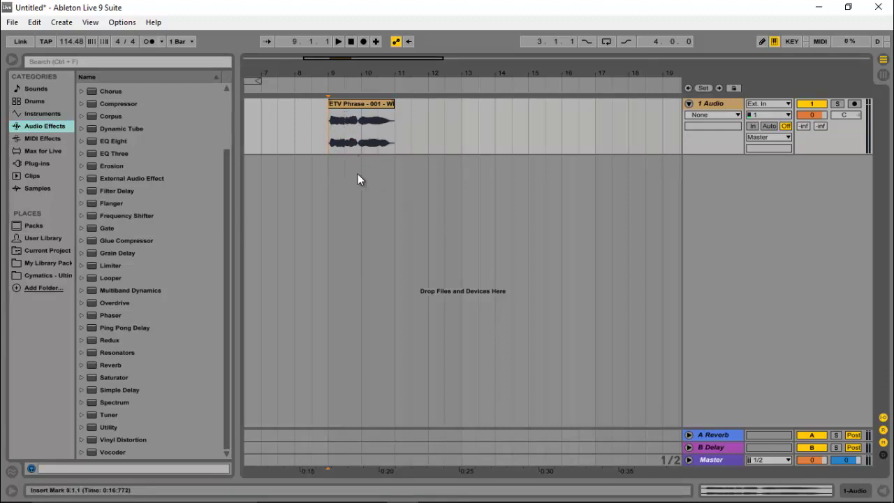
key(space)
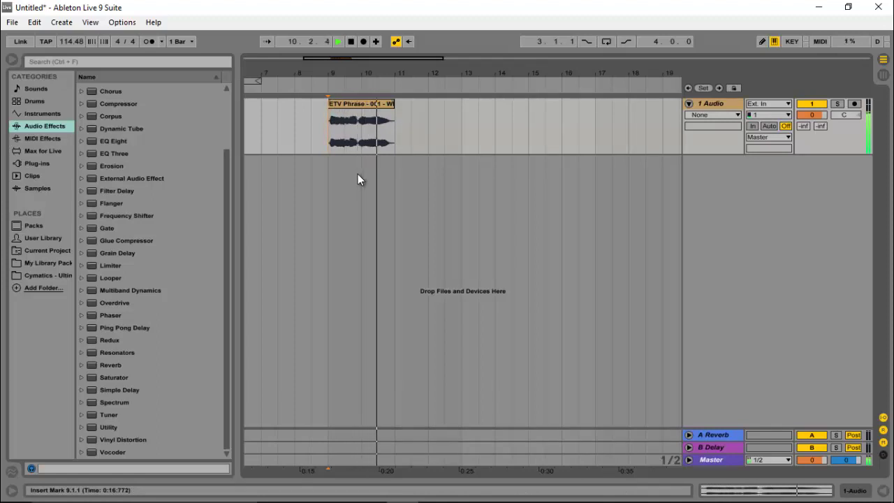
key(space)
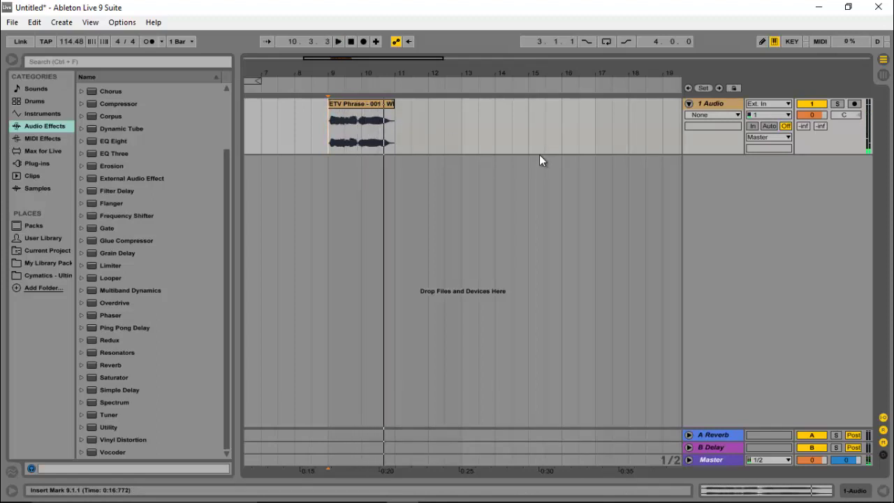
Move the ETV Phrase vocal clip to start at bar 11 and play it.
drag(341, 115, 413, 148)
key(space)
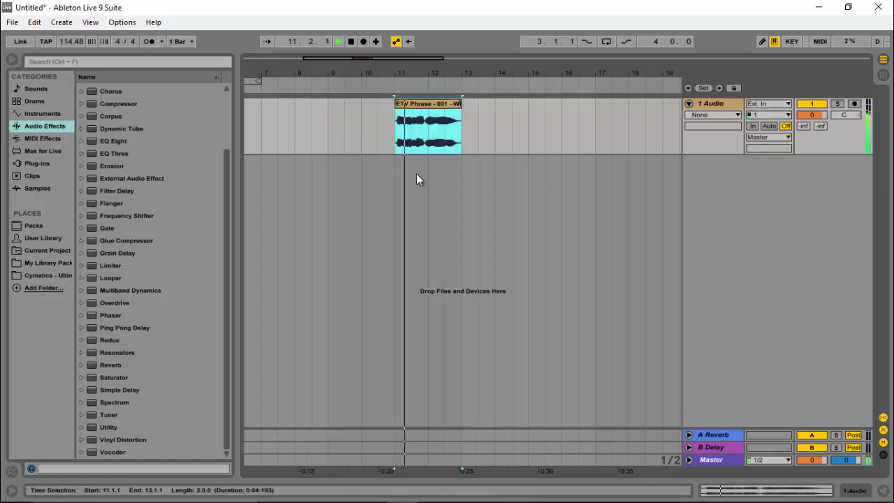
Copy the vocal's first half bar (11.1.1 to 11.3.1) onto a new audio track and mute the original track.
click(716, 103)
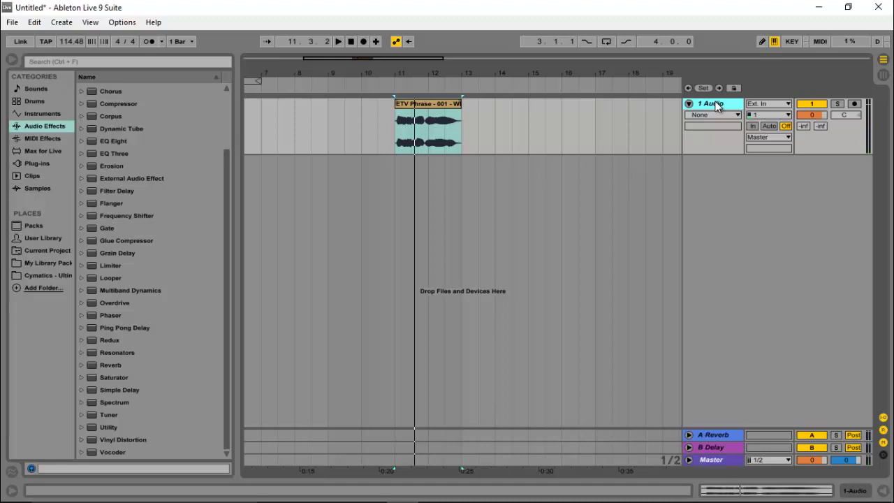
key(ctrl+t)
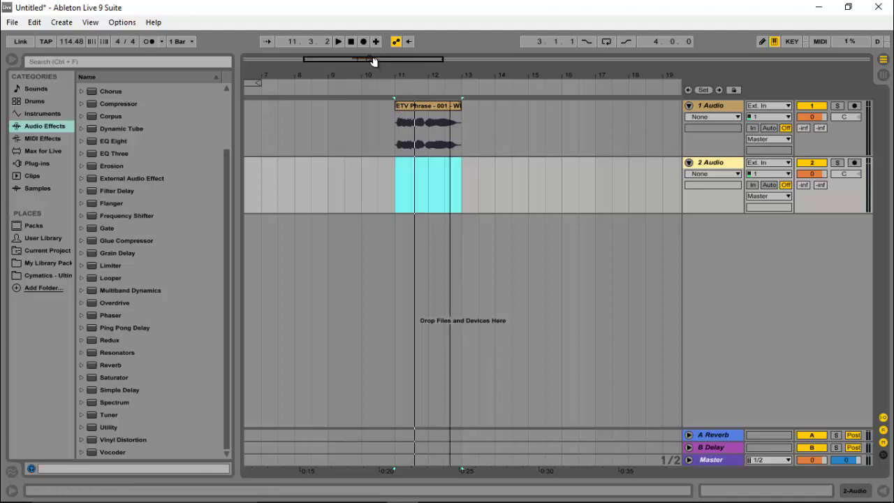
drag(370, 62, 367, 135)
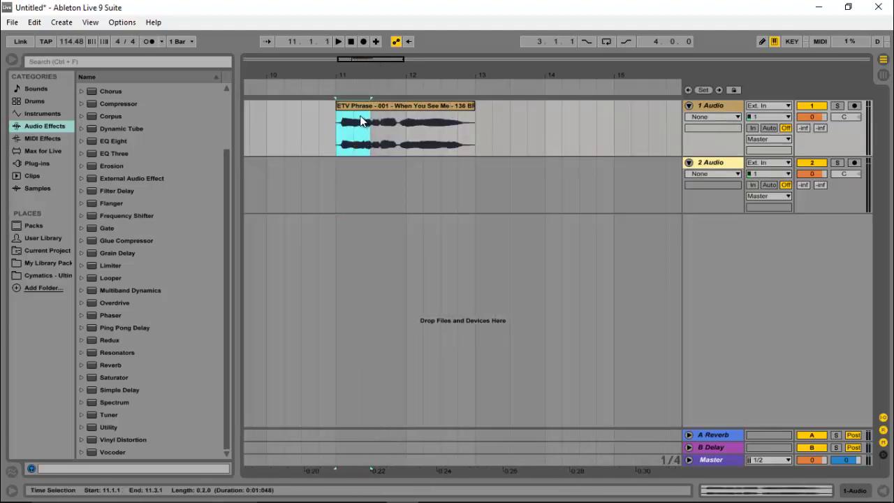
drag(355, 105, 360, 162)
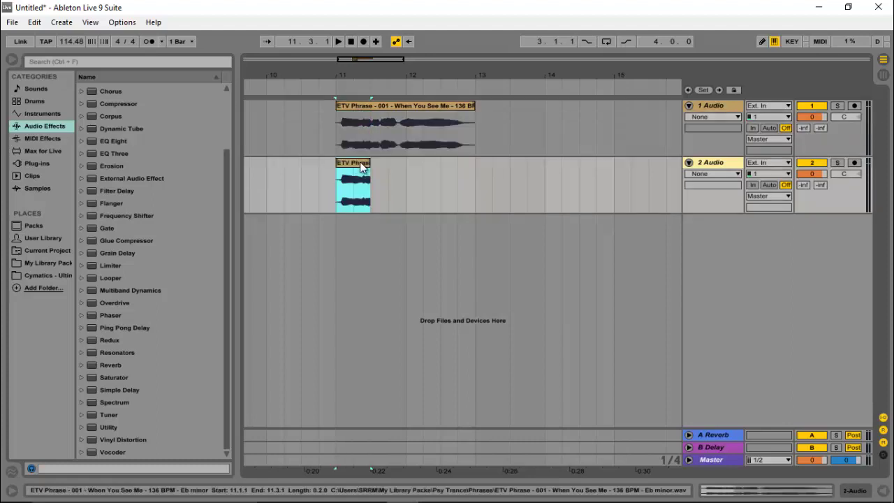
click(814, 106)
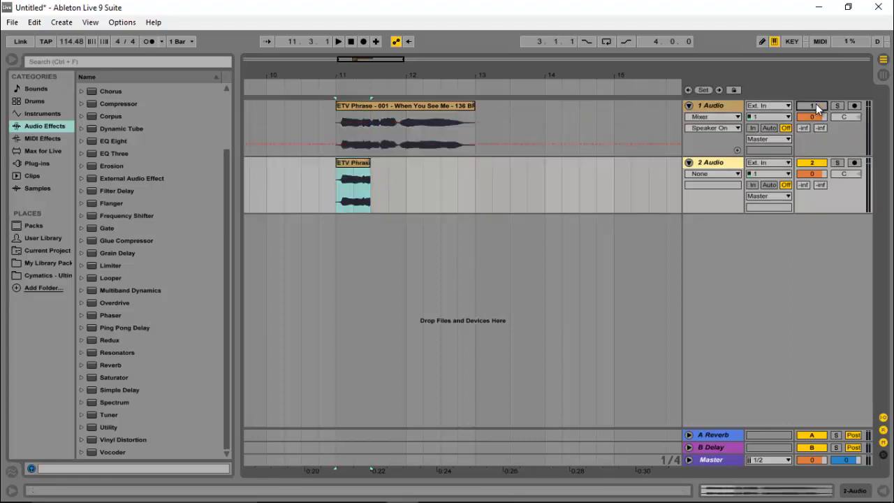
Reverse the short vocal clip on the second audio track and play it before and after reversing.
double_click(353, 162)
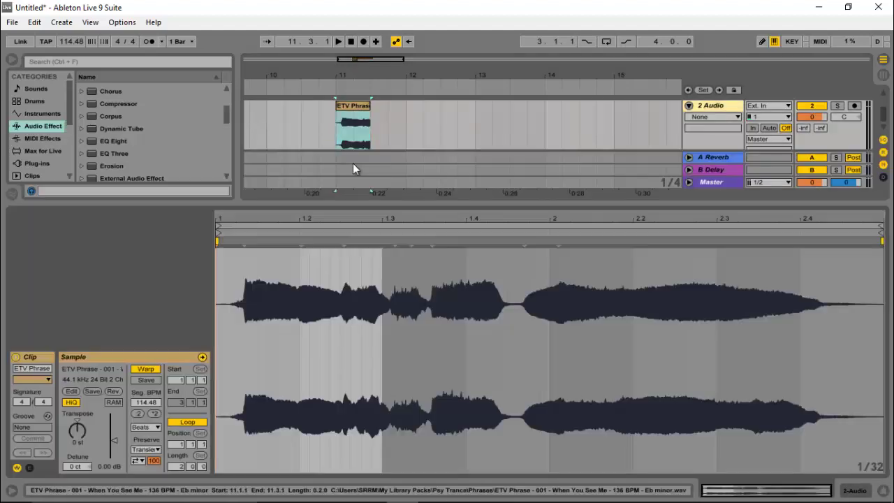
key(space)
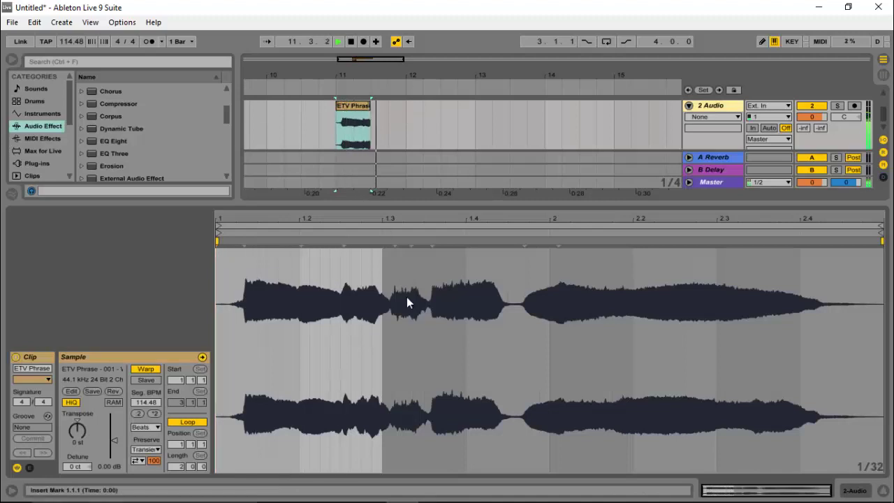
key(space)
key(space)
key(space)
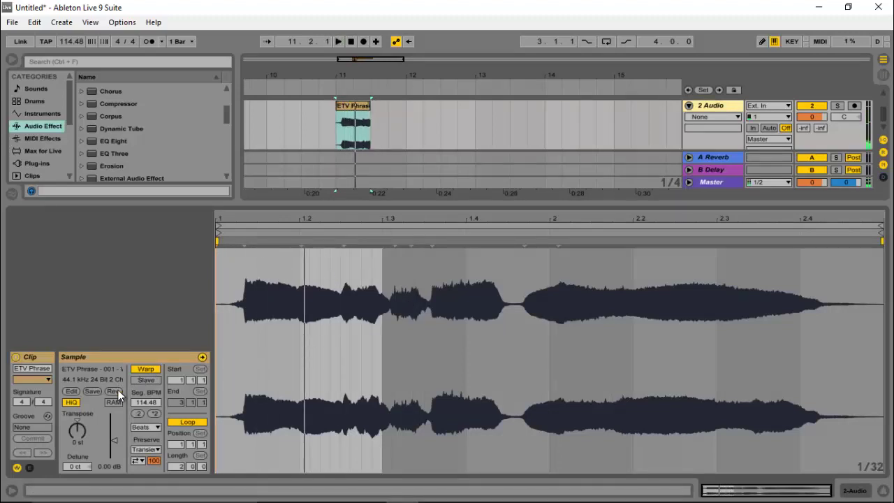
click(114, 391)
key(space)
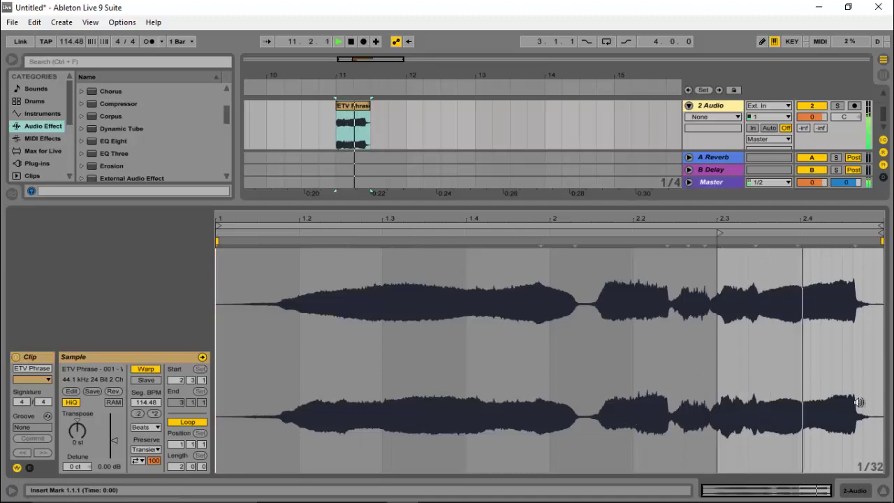
key(space)
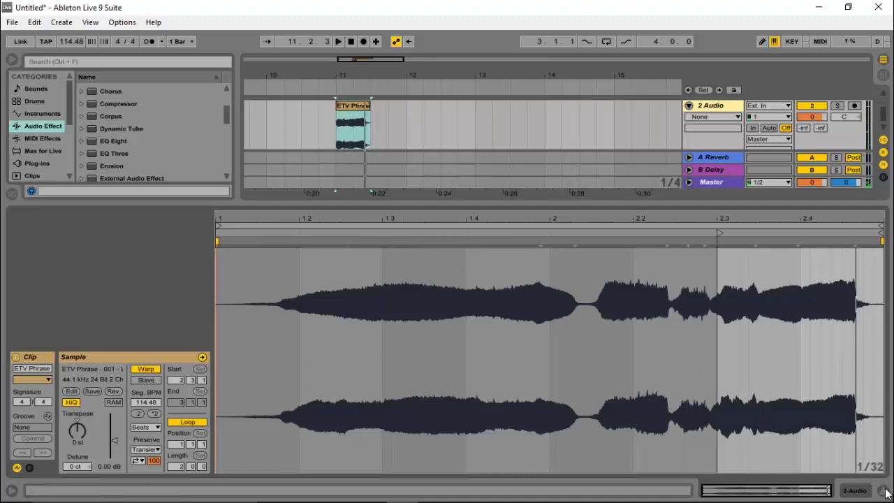
click(884, 491)
Add a Reverb to the second audio track with 14.1 s Decay Time and 78 % Dry/Wet, and play the clip.
double_click(721, 161)
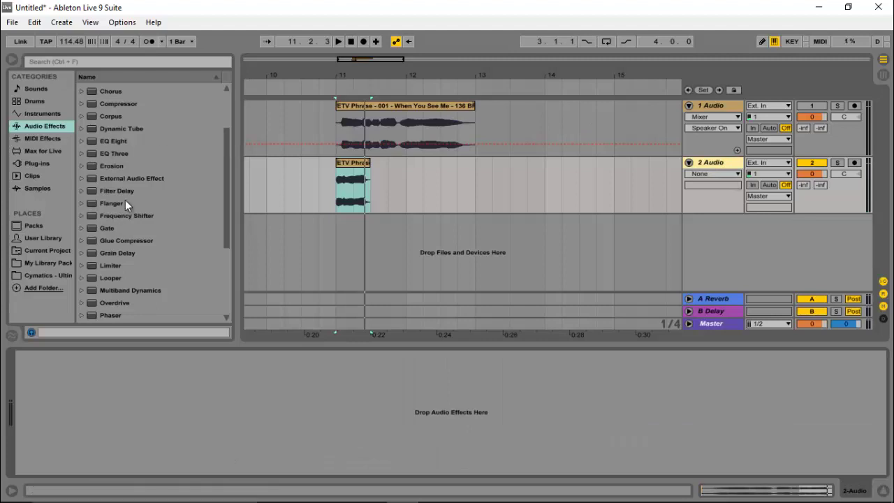
scroll(127, 200, down, 5)
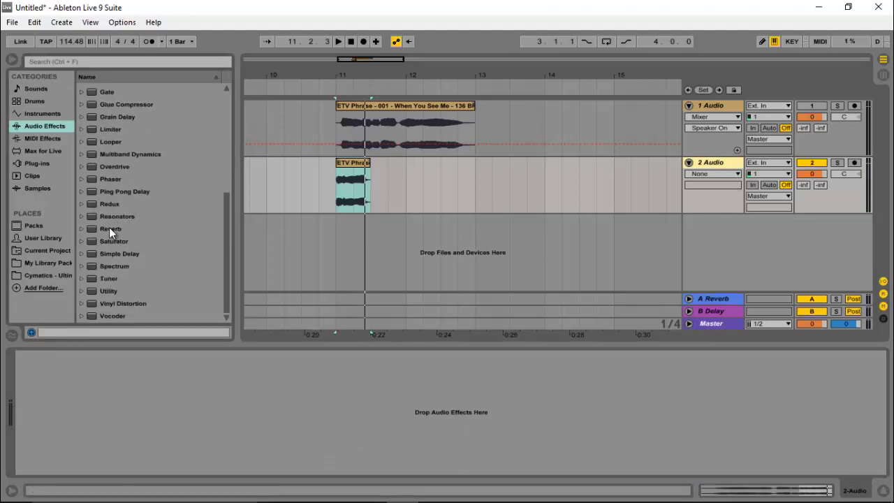
drag(109, 228, 221, 412)
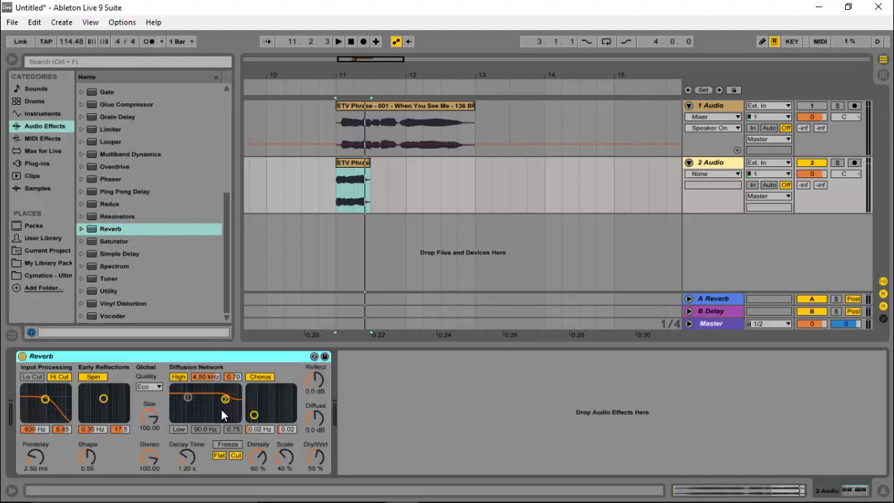
click(190, 457)
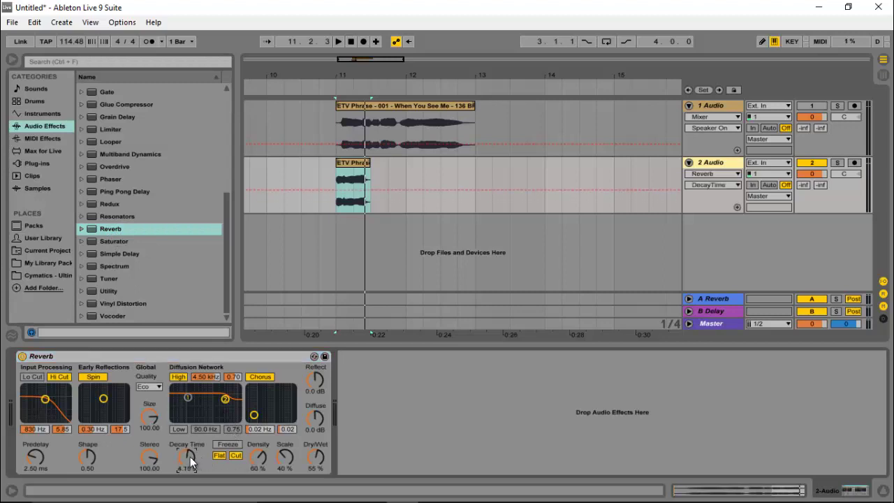
drag(190, 457, 190, 429)
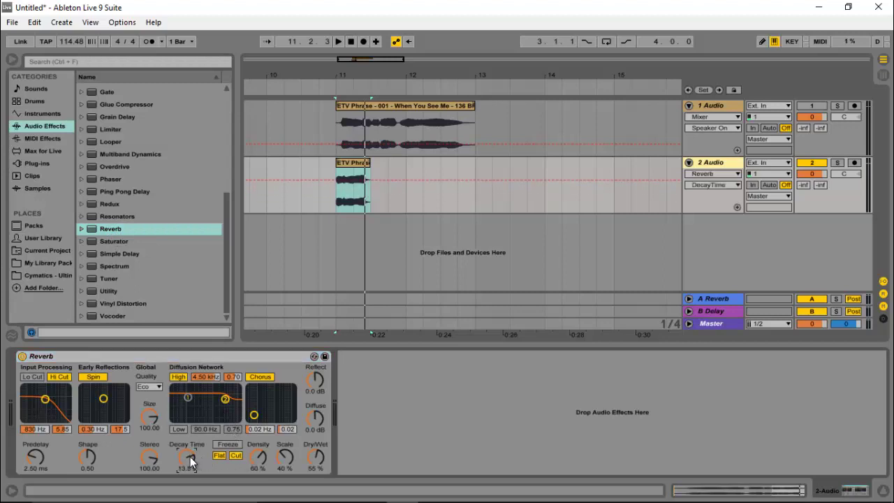
click(308, 461)
key(space)
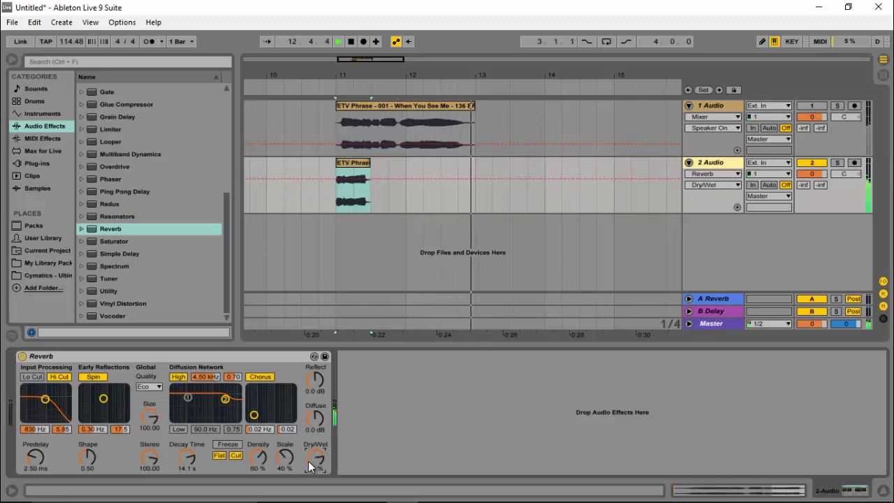
key(space)
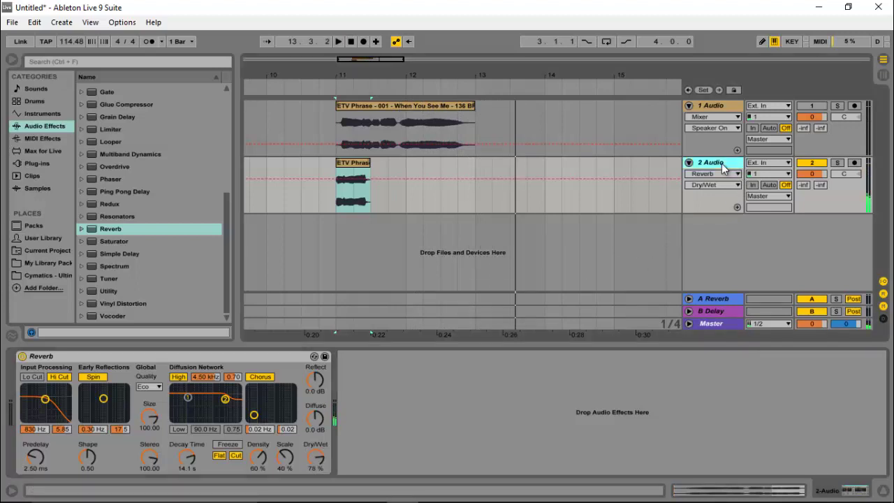
Add a third audio track, set its input to Resampling and arm it for recording.
key(ctrl+t)
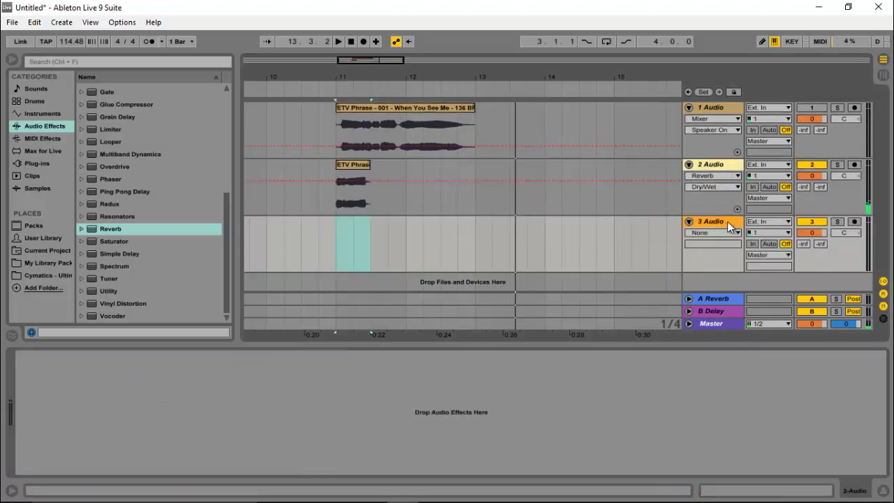
click(786, 224)
click(765, 285)
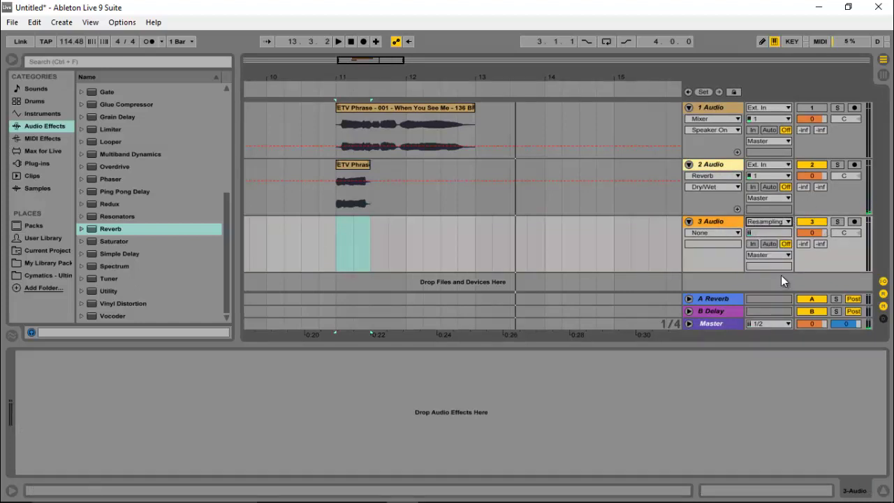
click(854, 223)
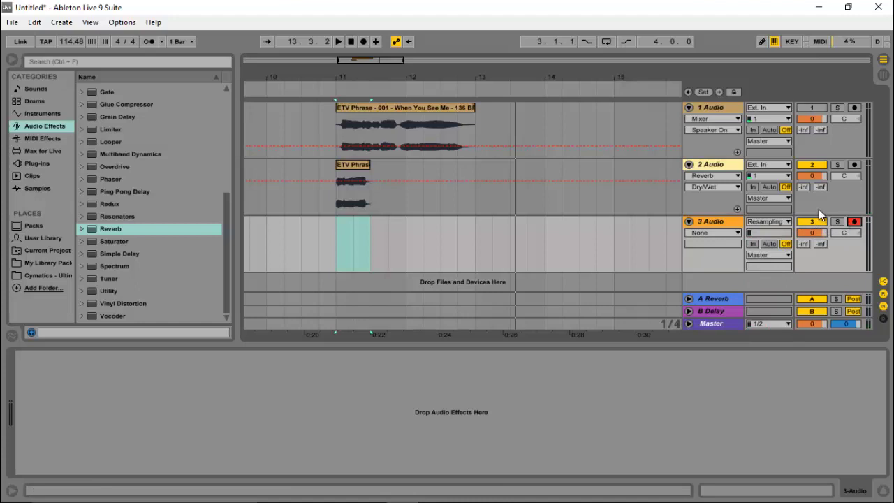
Record the reversed vocal with its reverb tail from bar 11 and trim the recorded clip's end to bar 14.
click(364, 42)
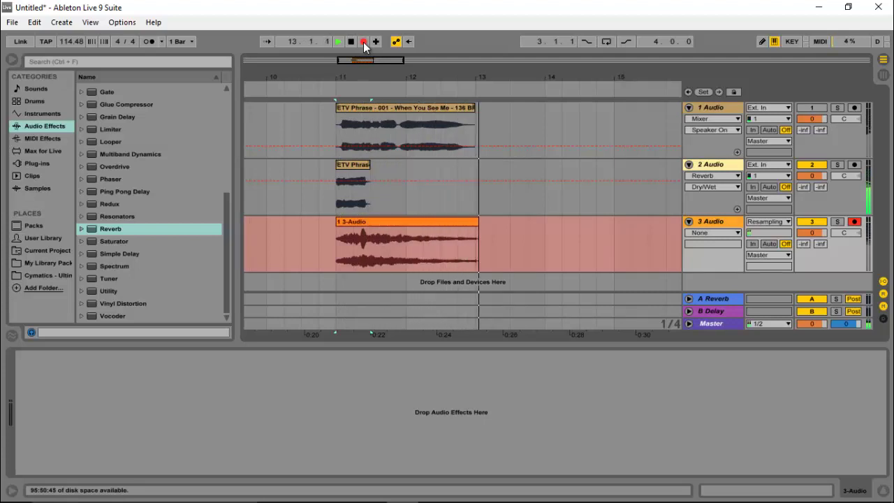
key(space)
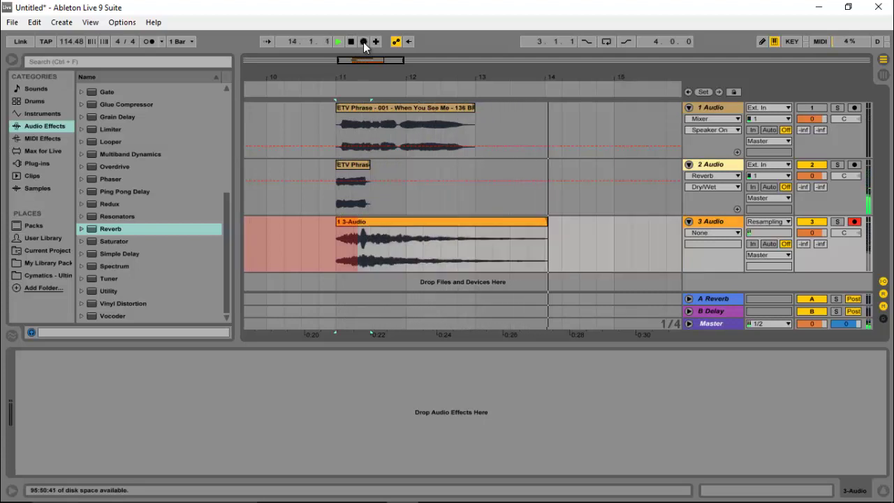
click(546, 221)
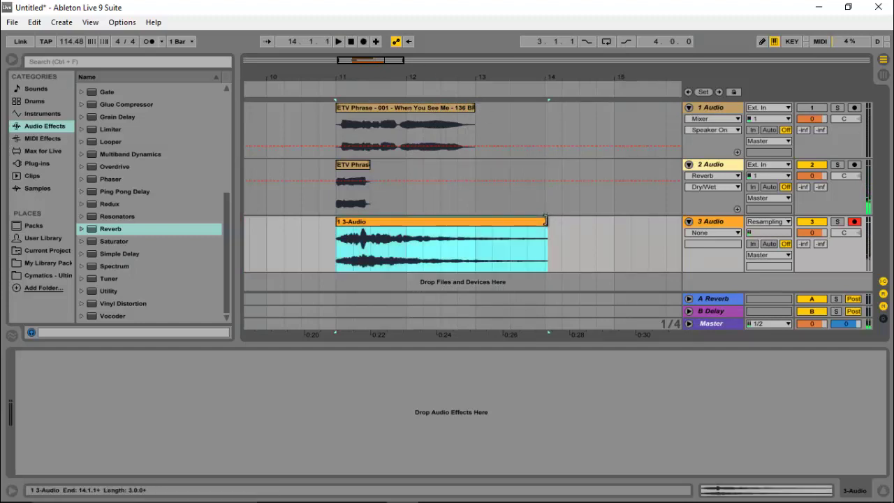
Delete the audio track holding the short reversed vocal and its Reverb, and reverse the resampled clip.
click(703, 166)
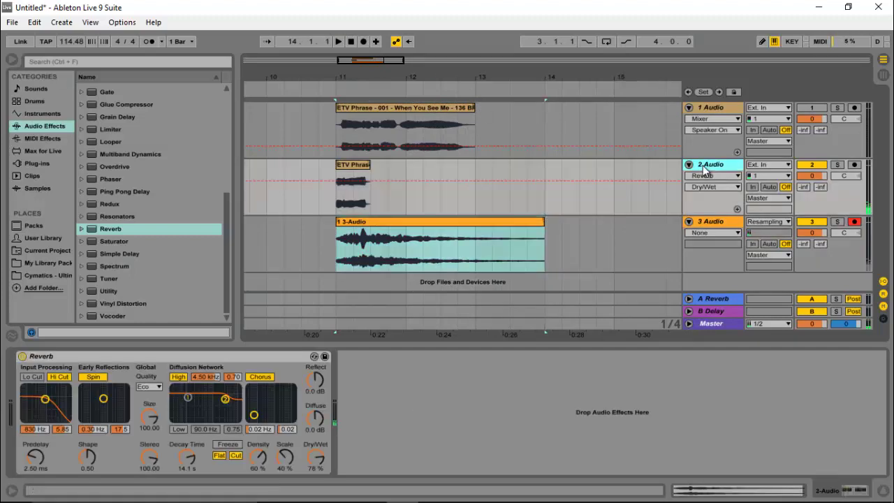
key(Delete)
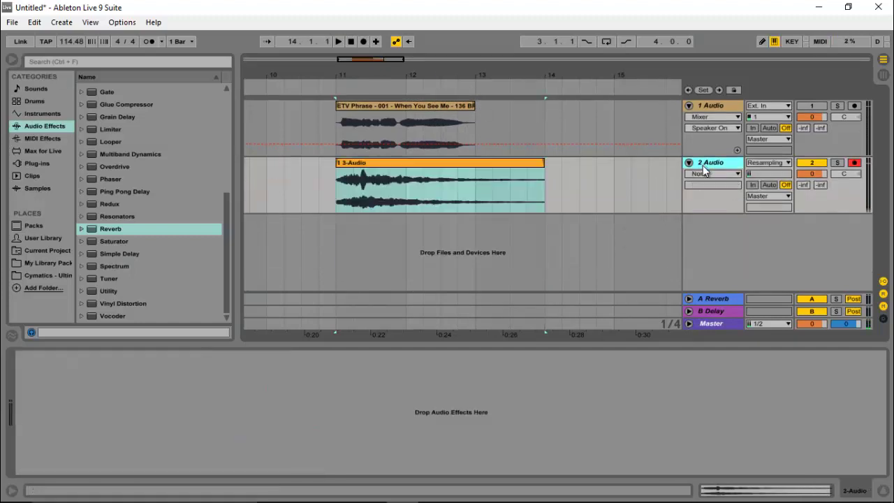
double_click(439, 164)
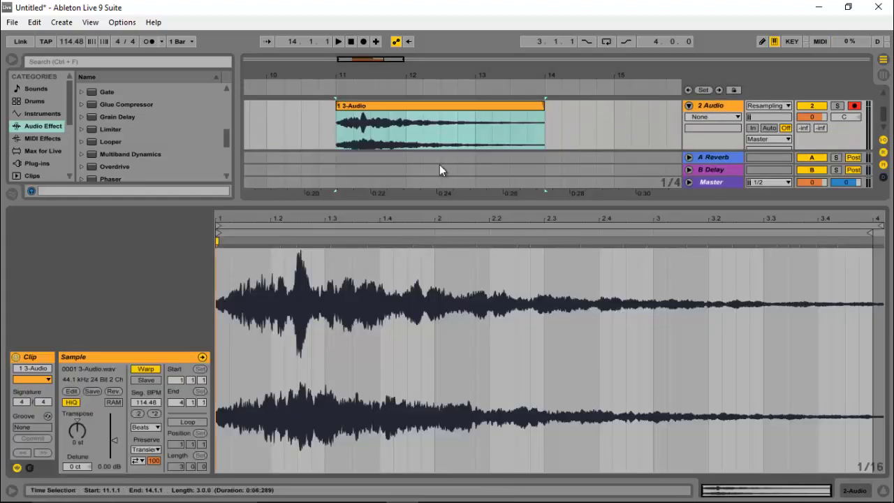
click(114, 392)
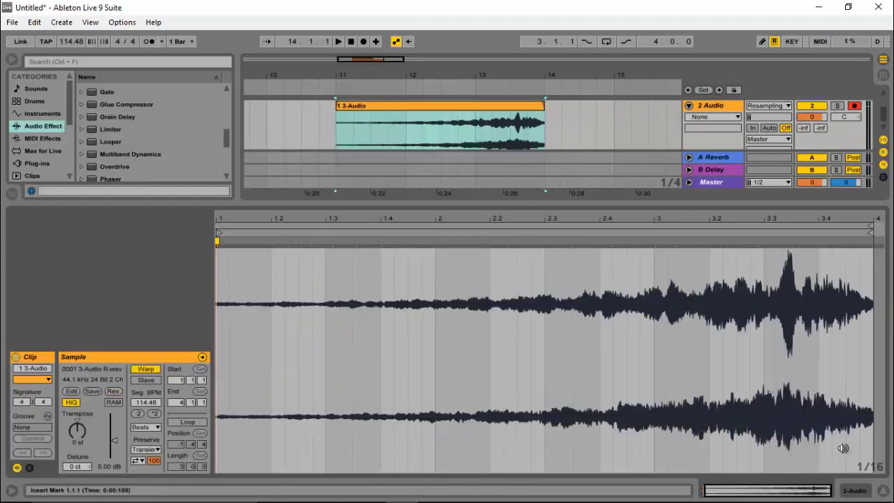
click(882, 492)
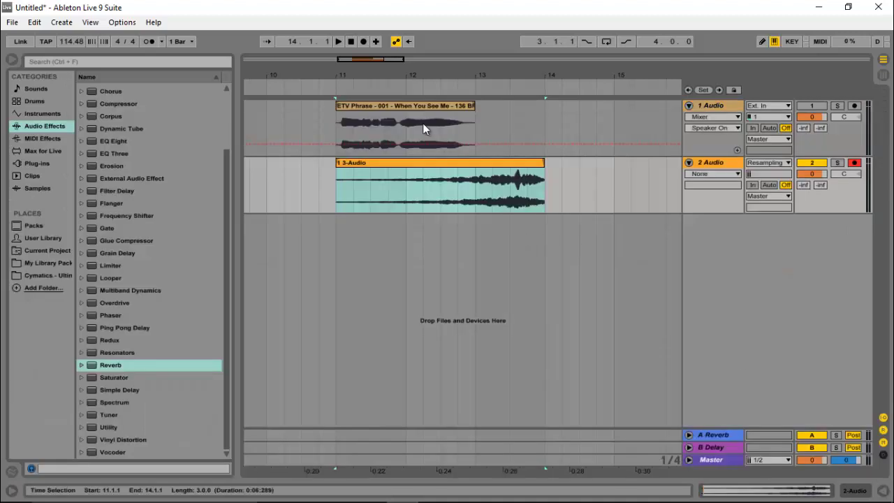
Move the reversed reverb clip to start at 8.3.1 and reactivate the original vocal track, keeping both tracks on.
drag(375, 60, 366, 61)
drag(571, 164, 414, 158)
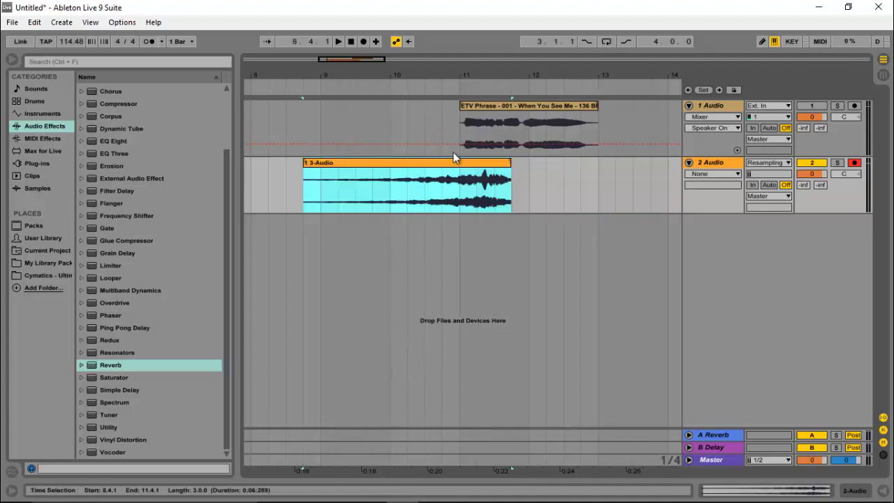
click(814, 106)
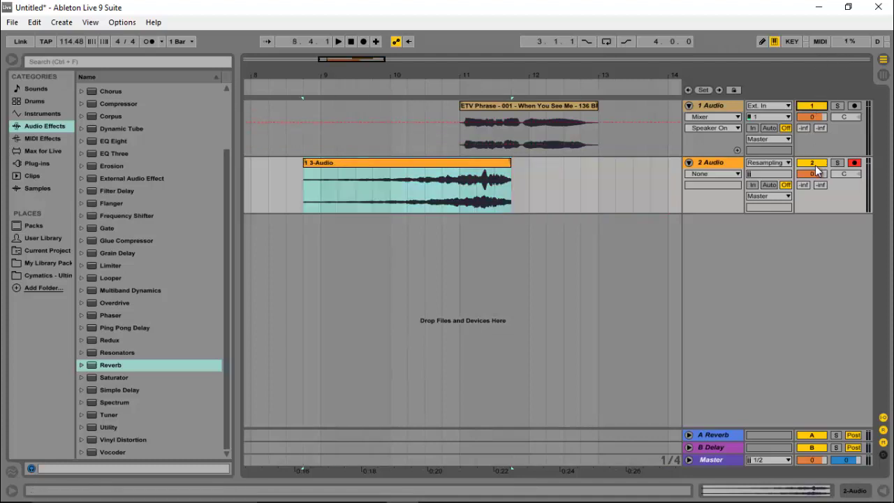
click(815, 164)
drag(481, 163, 457, 161)
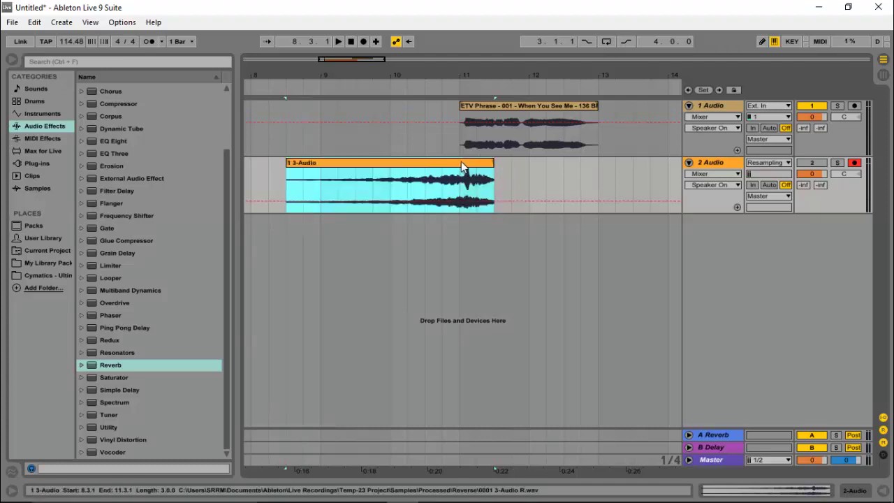
click(817, 165)
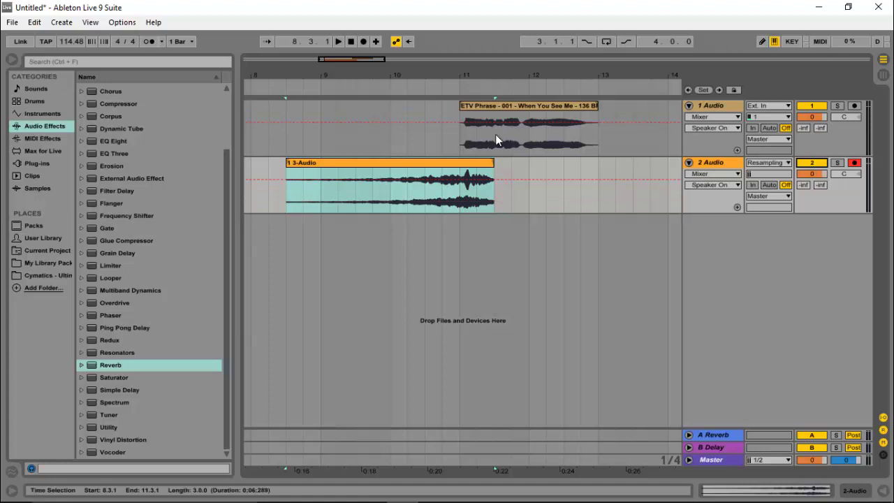
Play the reversed reverb clip from 8.3.1 leading into the vocal phrase.
click(387, 198)
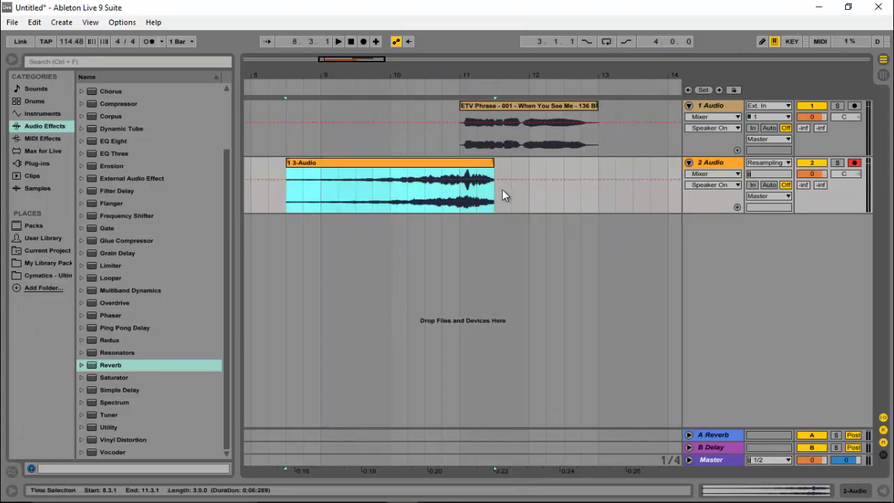
key(space)
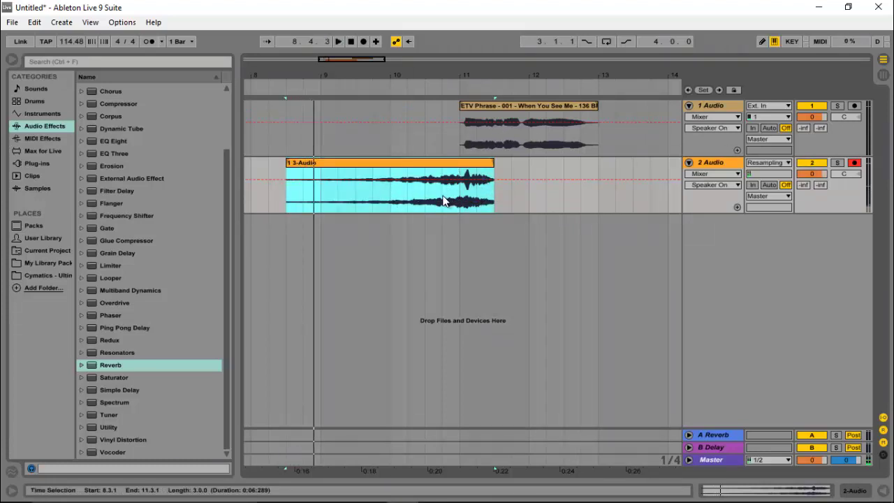
Add a short fade-out to the end of the reversed reverb clip and play the transition into the vocal phrase.
click(444, 201)
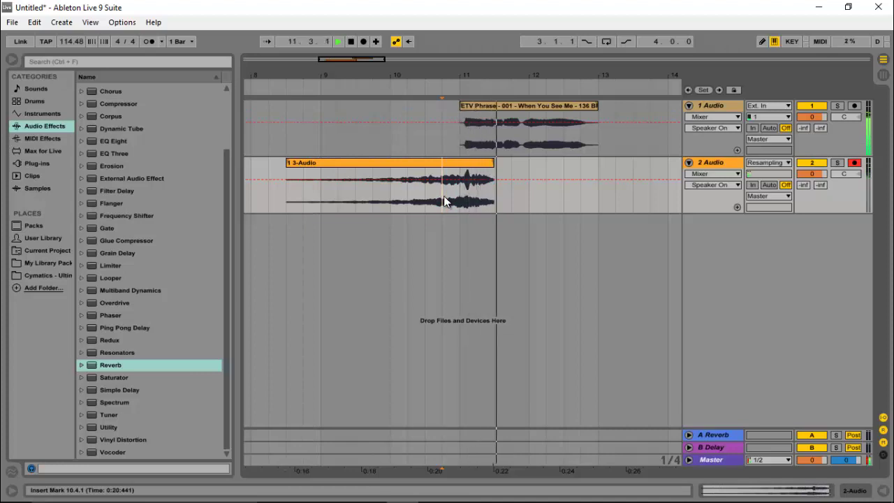
key(space)
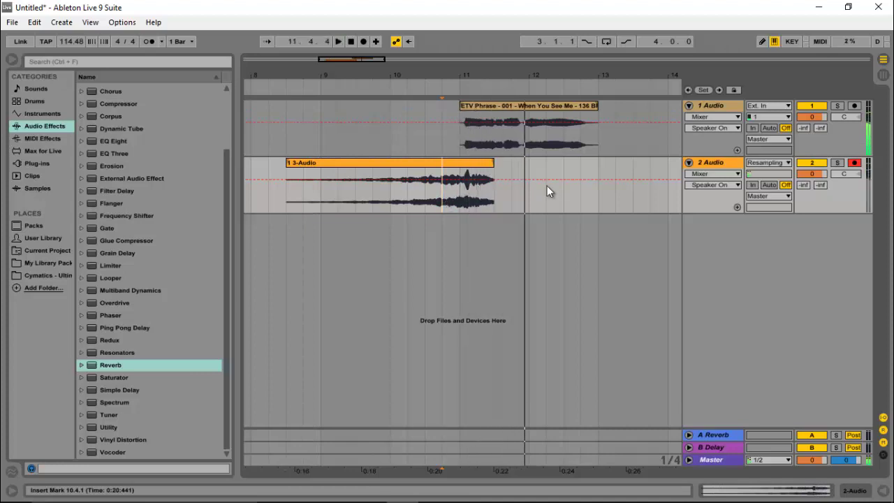
click(470, 162)
click(723, 173)
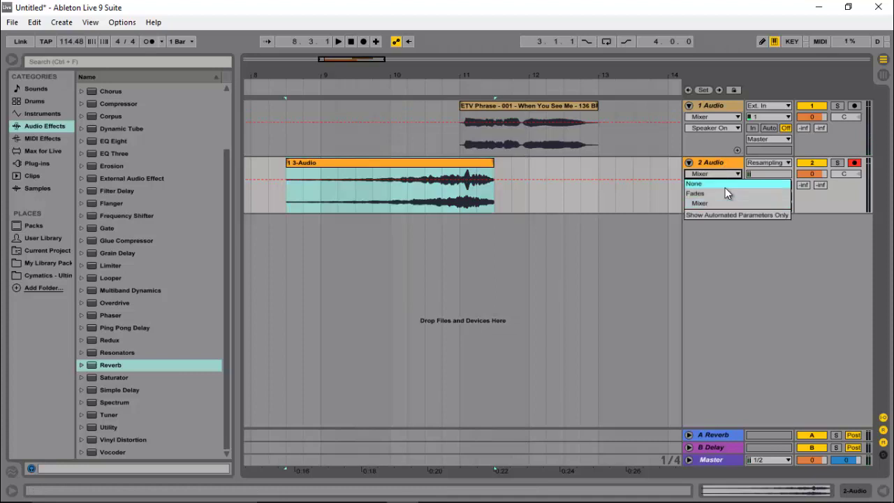
click(725, 190)
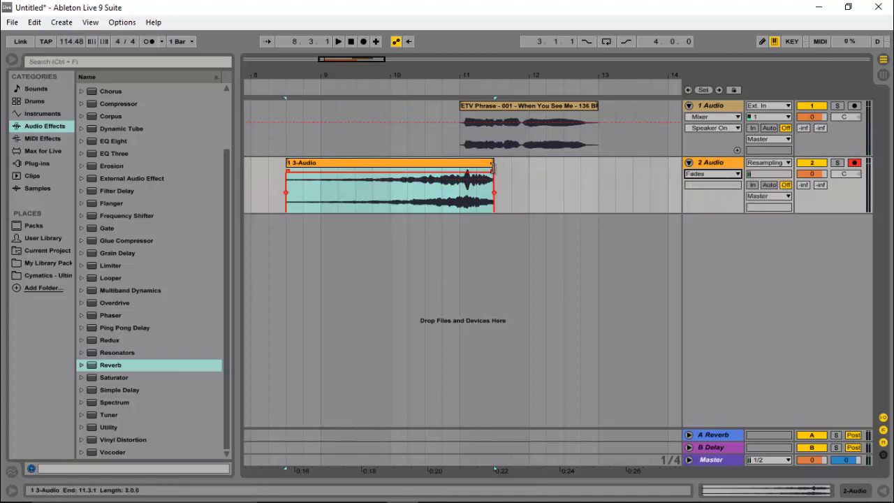
drag(493, 171, 480, 177)
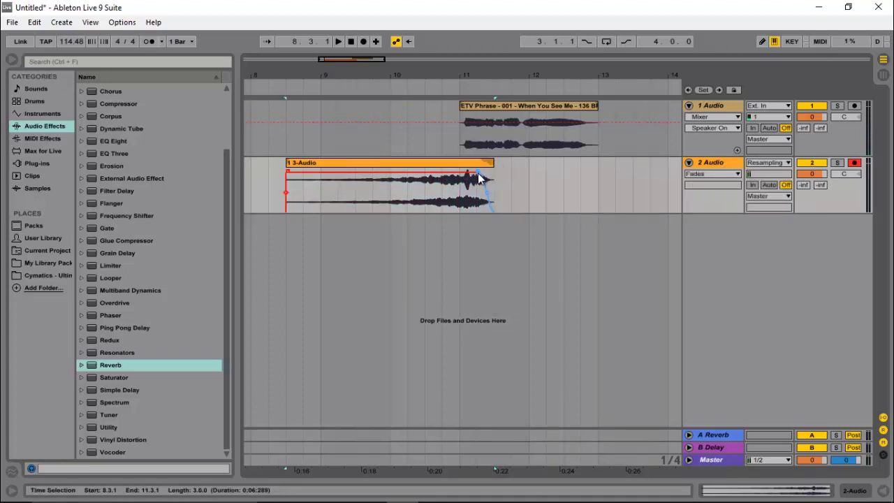
click(289, 179)
key(space)
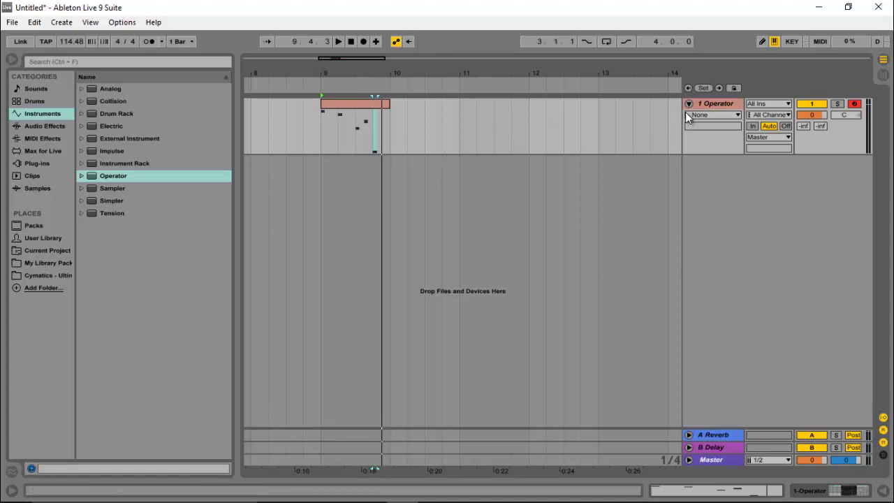
Show the Operator track's device chain and find Reverb among the audio effects.
double_click(703, 103)
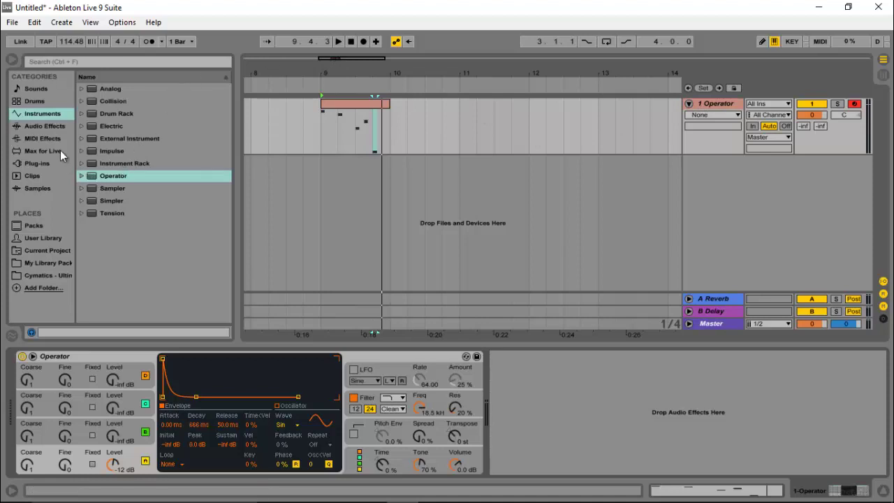
click(41, 129)
scroll(142, 169, down, 5)
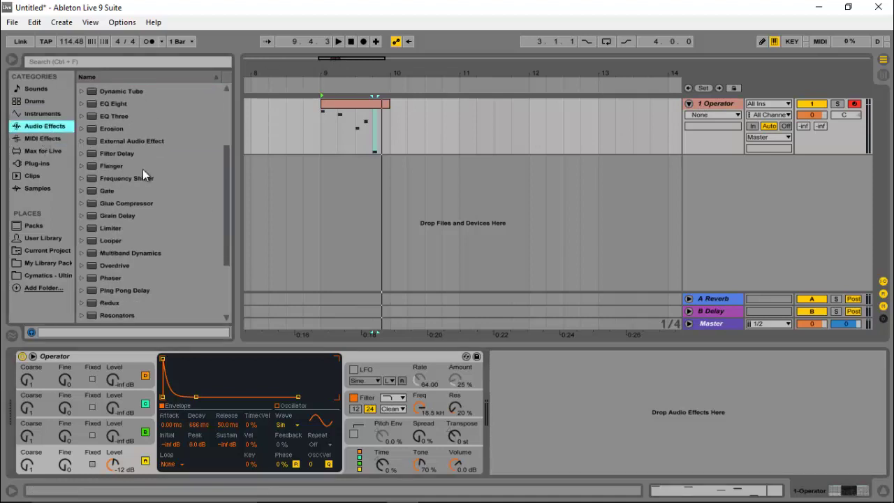
scroll(143, 170, down, 1)
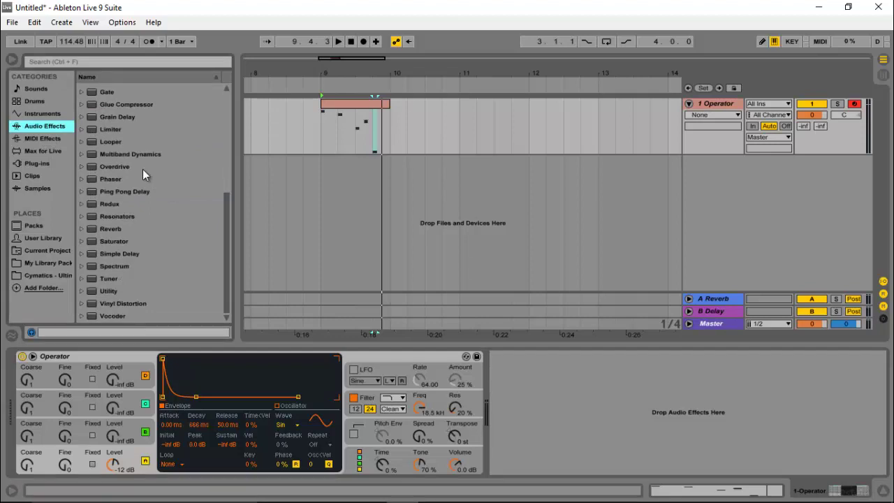
click(114, 229)
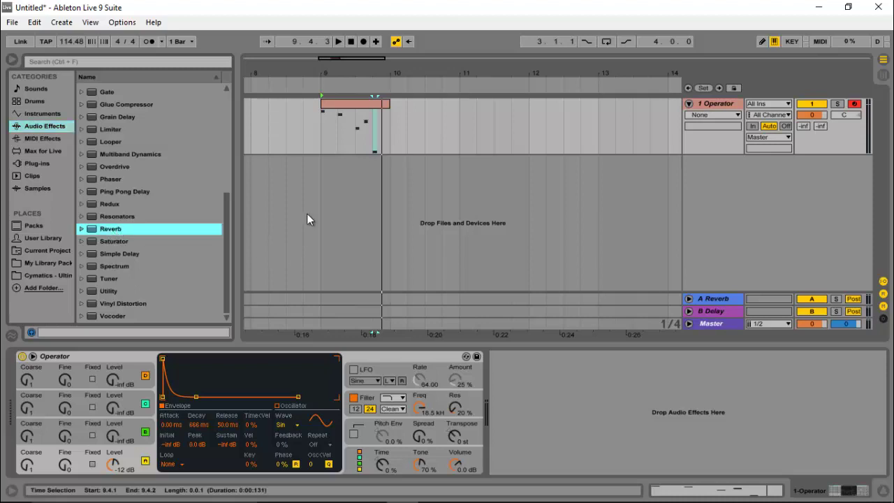
Play the dry Operator pattern from 9.1.1.
click(318, 169)
key(space)
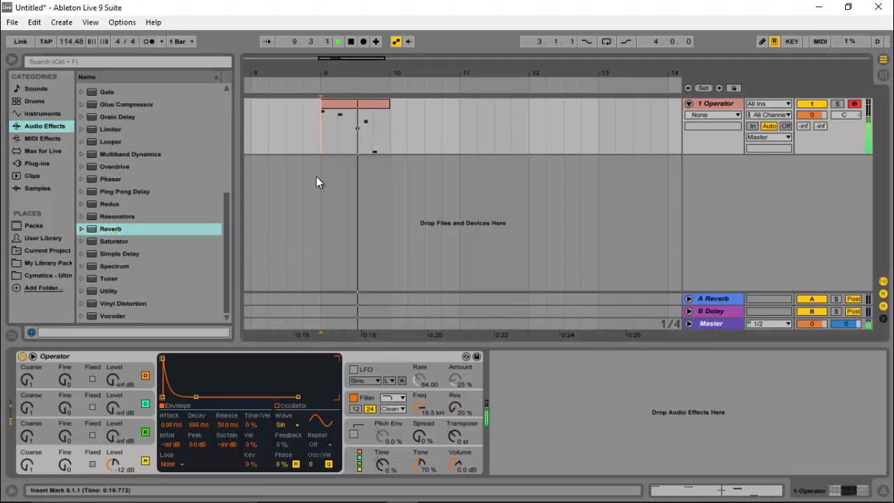
key(space)
Add Reverb after Operator, with its Dry/Wet at 68% and Decay Time at 10.7 s.
drag(111, 229, 238, 292)
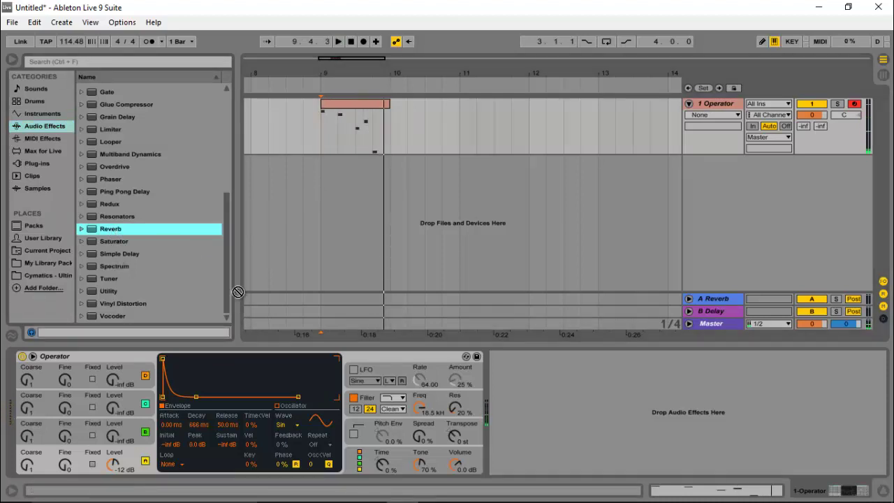
drag(551, 355, 557, 390)
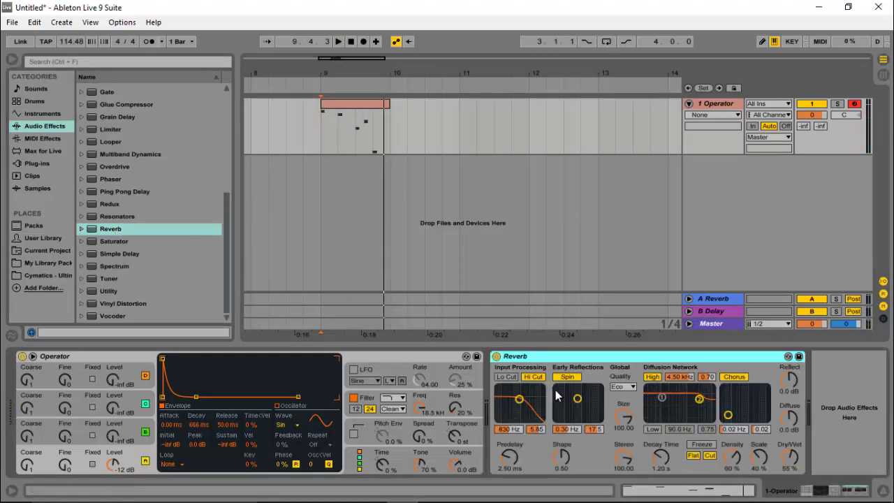
drag(789, 460, 790, 448)
mouse_move(667, 458)
mouse_down()
mouse_move(667, 433)
mouse_move(667, 459)
mouse_up()
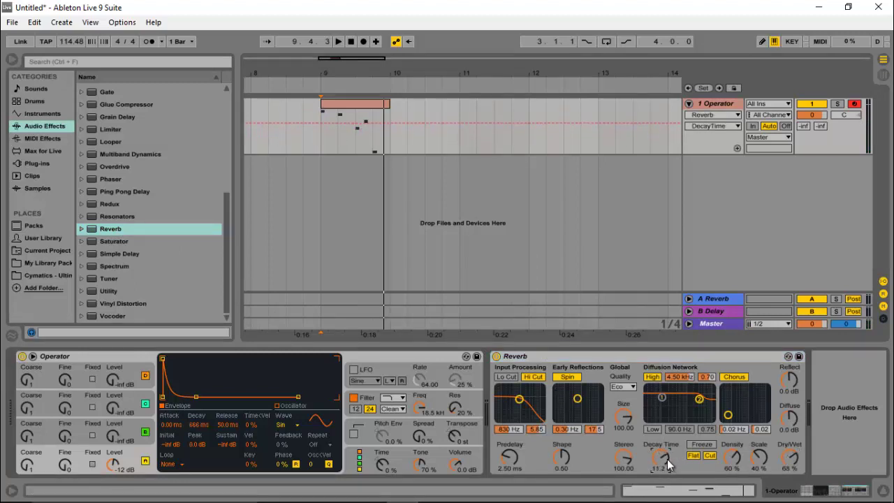
Play the Operator pattern with the long reverb applied.
key(space)
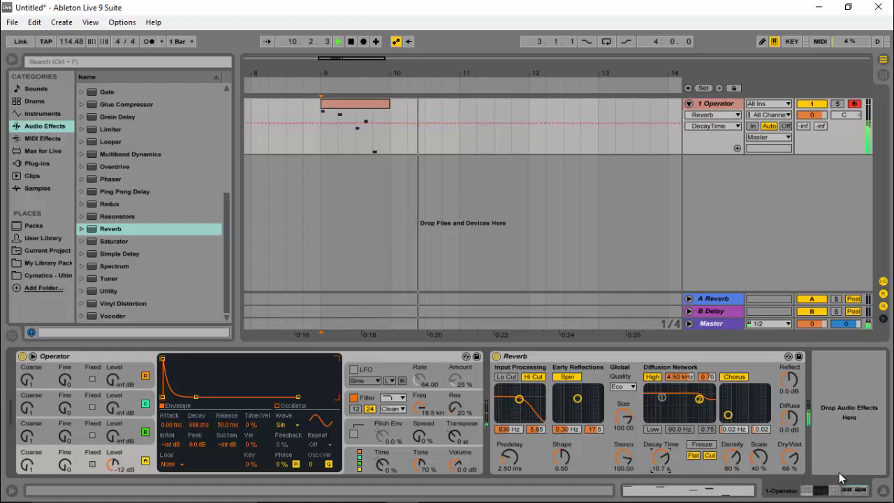
key(space)
key(space)
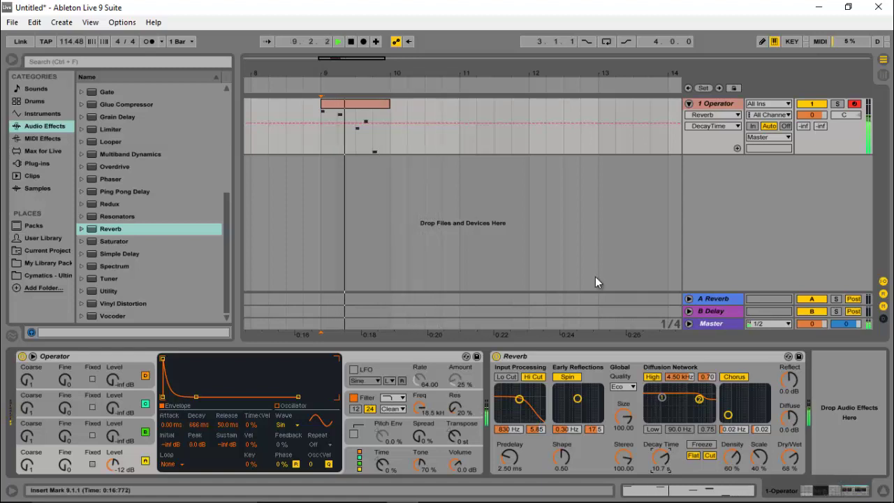
key(space)
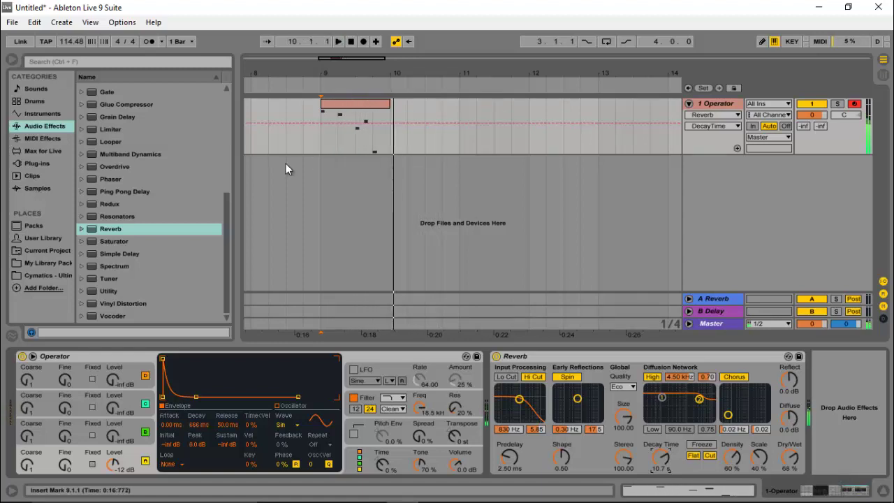
Add a Compressor after the Reverb, set its ratio to 3.50:1 and attack to 44.8 ms, and show its transfer curve.
scroll(149, 178, up, 6)
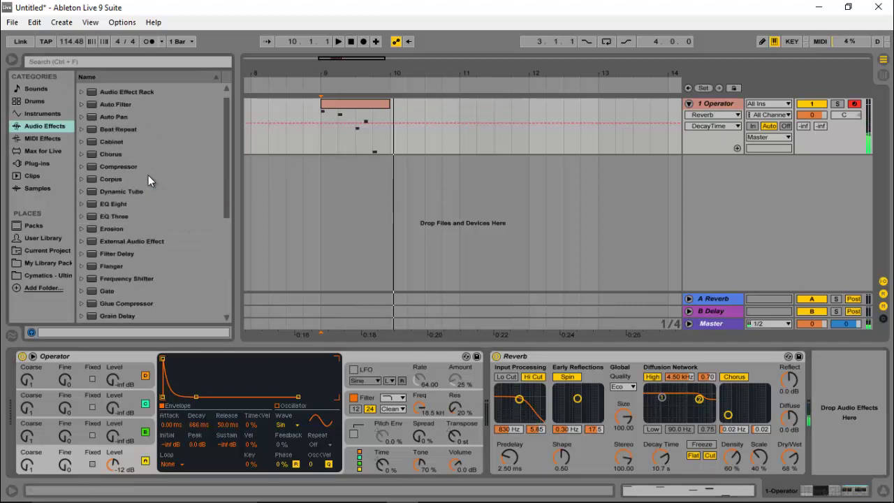
drag(124, 167, 823, 399)
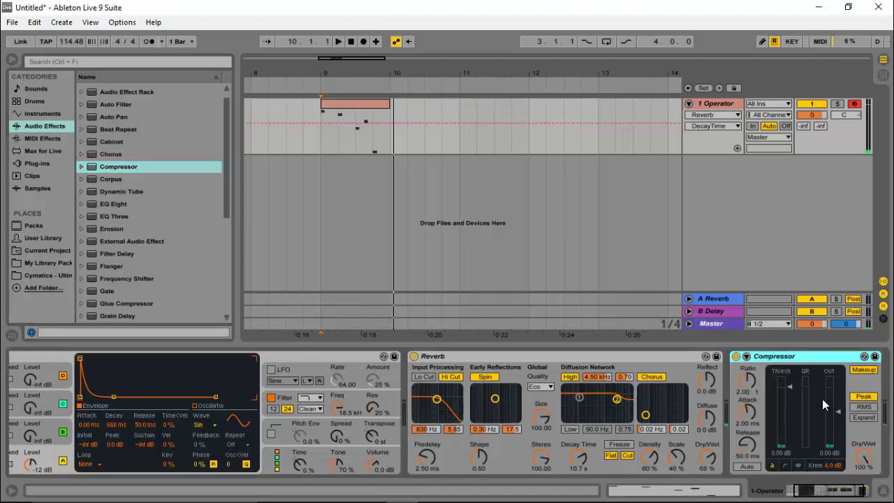
click(750, 381)
mouse_move(750, 382)
mouse_down()
mouse_move(771, 397)
mouse_move(747, 412)
mouse_move(749, 386)
mouse_up()
click(786, 466)
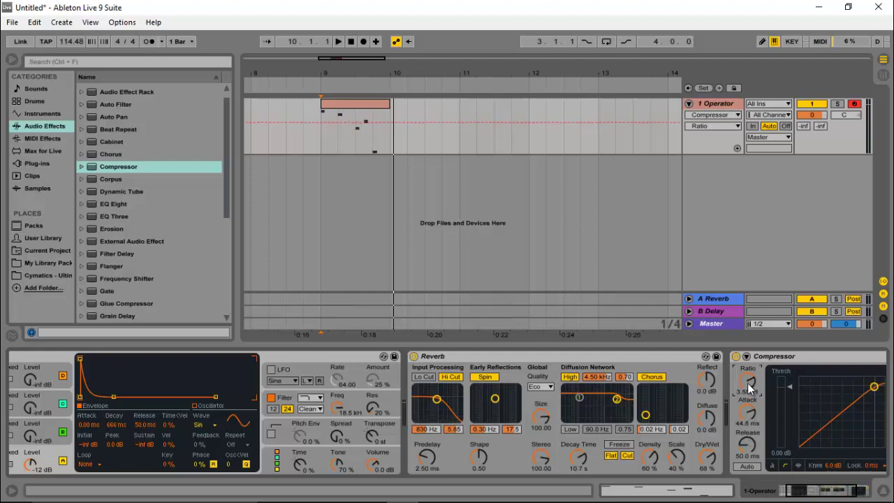
Play the Operator pattern through the Reverb and Compressor with the whole Compressor in view.
key(space)
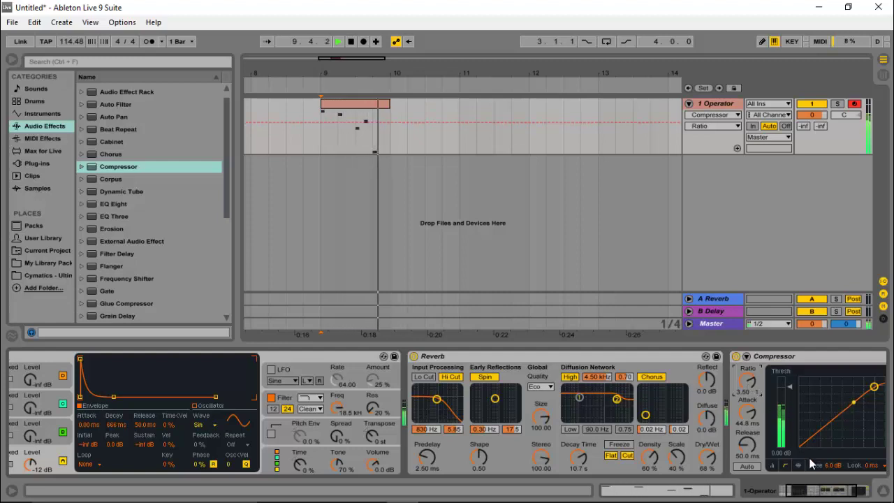
key(space)
drag(816, 492, 837, 493)
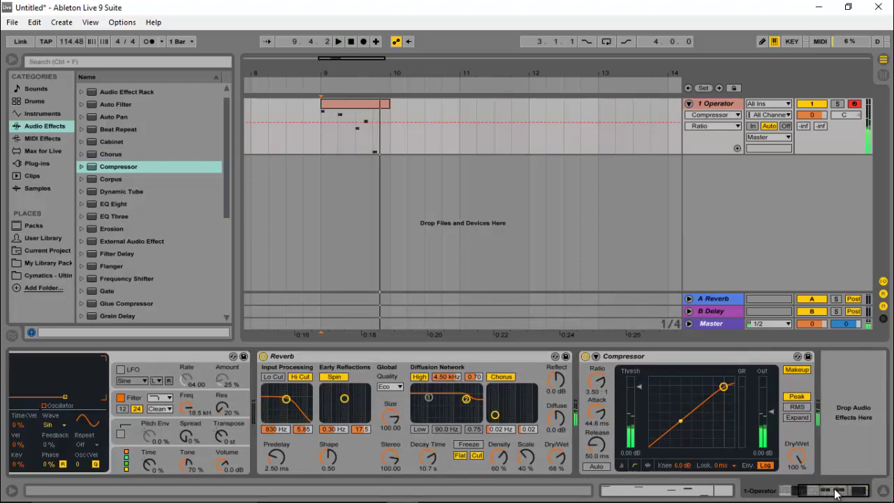
key(space)
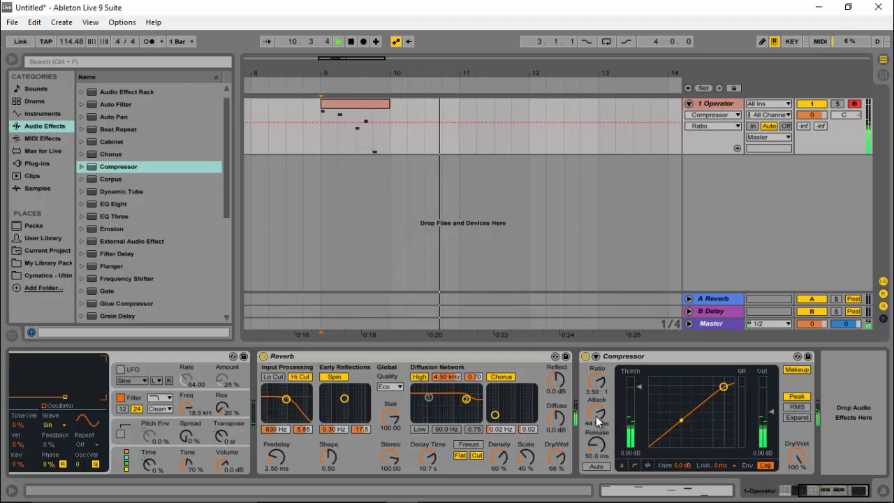
key(space)
key(space)
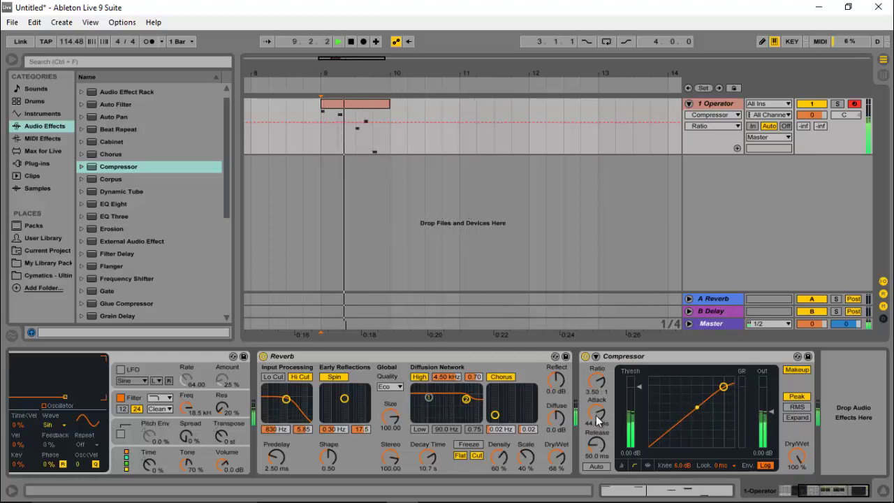
key(space)
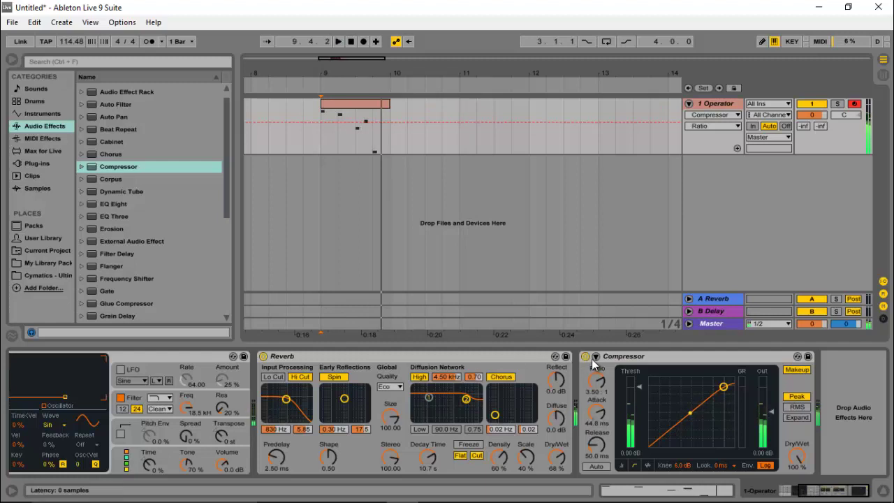
Lower the Compressor's threshold to -22.6 dB and play the pattern from 9.1.1.
drag(639, 387, 636, 388)
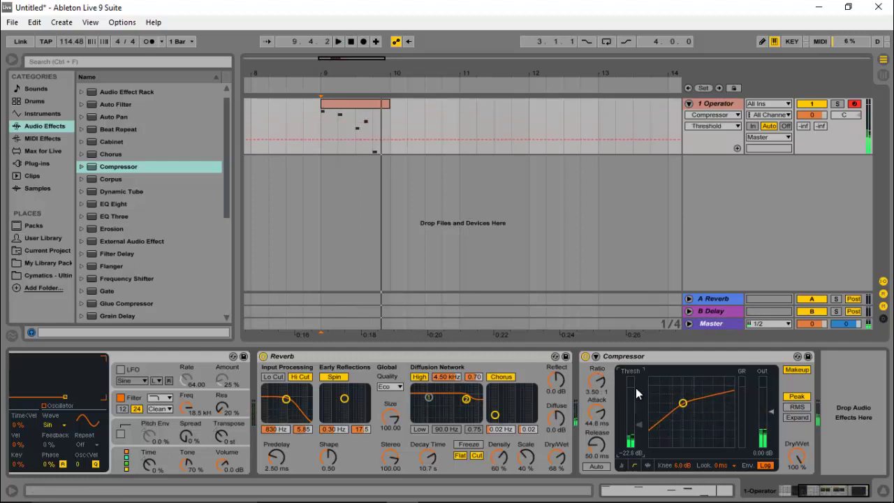
key(space)
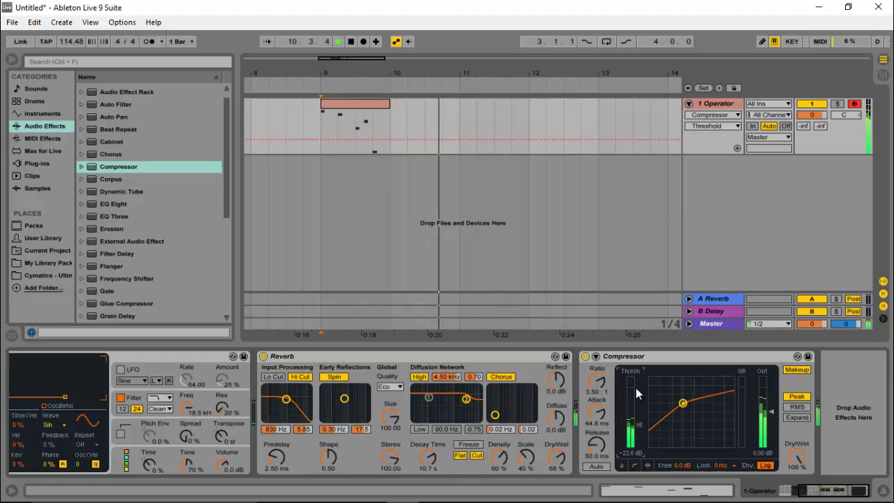
key(space)
key(space)
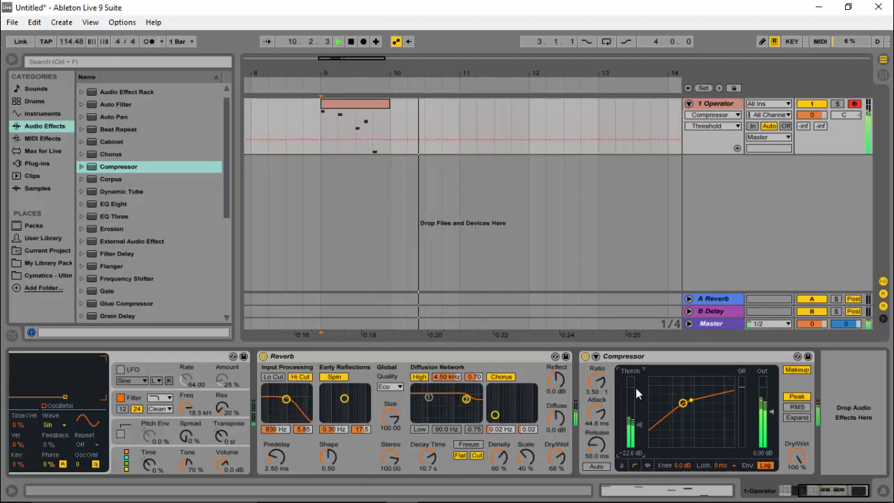
key(space)
Toggle the Compressor off and on between playbacks to compare the pattern's sound, leaving it on.
click(585, 357)
click(585, 358)
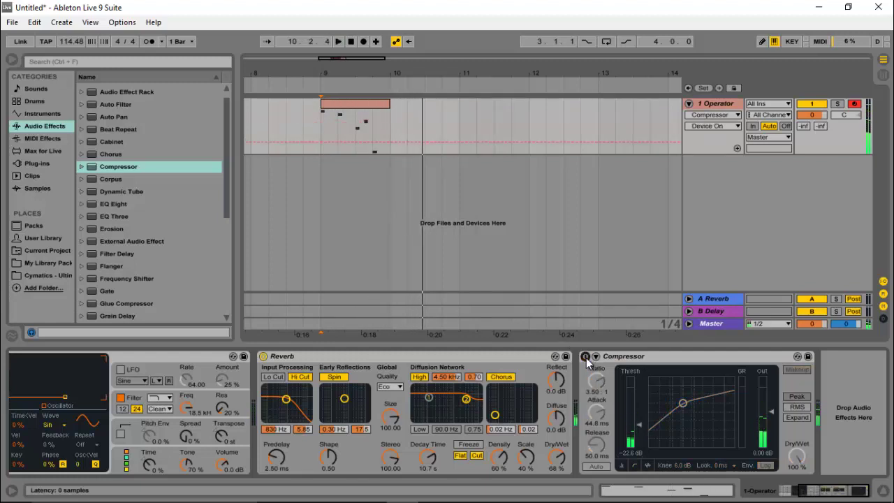
key(space)
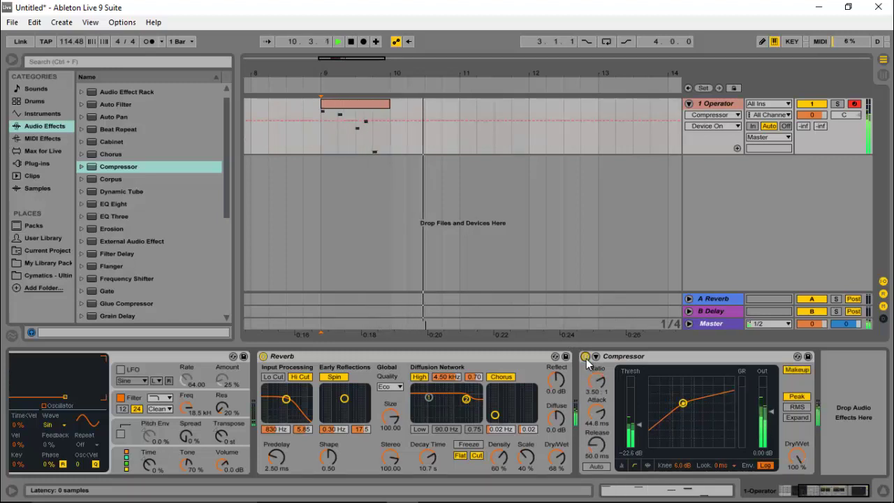
key(space)
click(586, 357)
key(space)
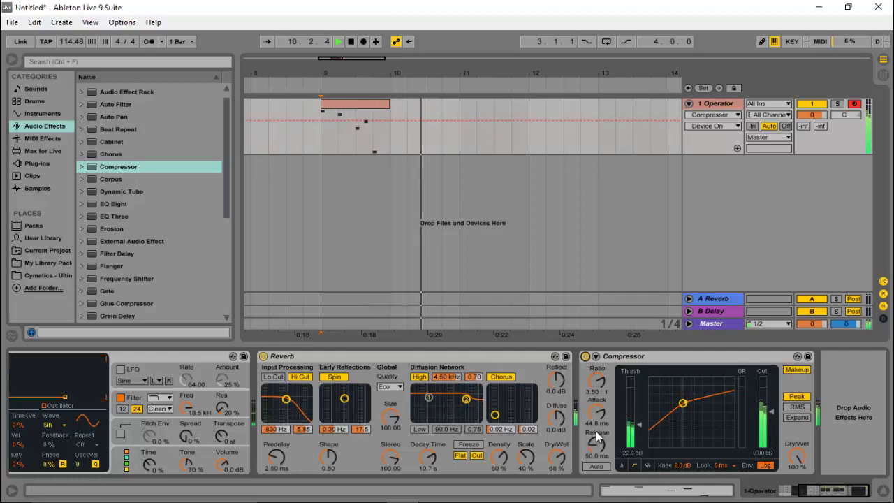
key(space)
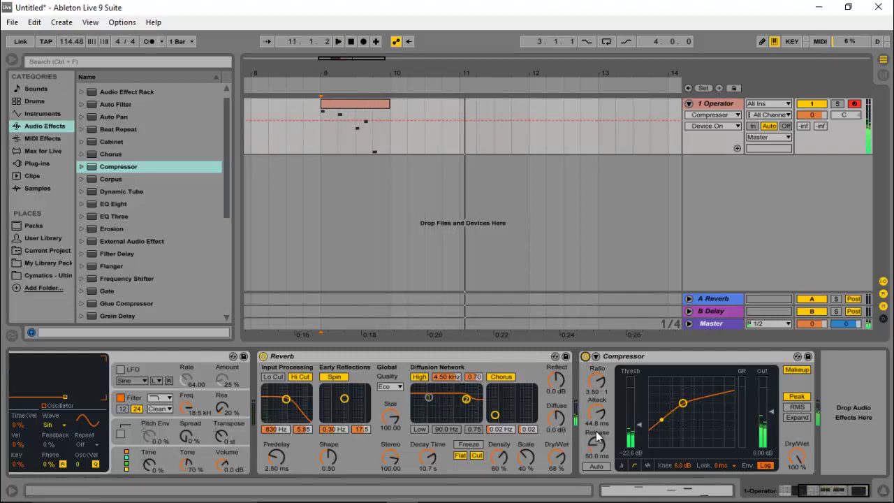